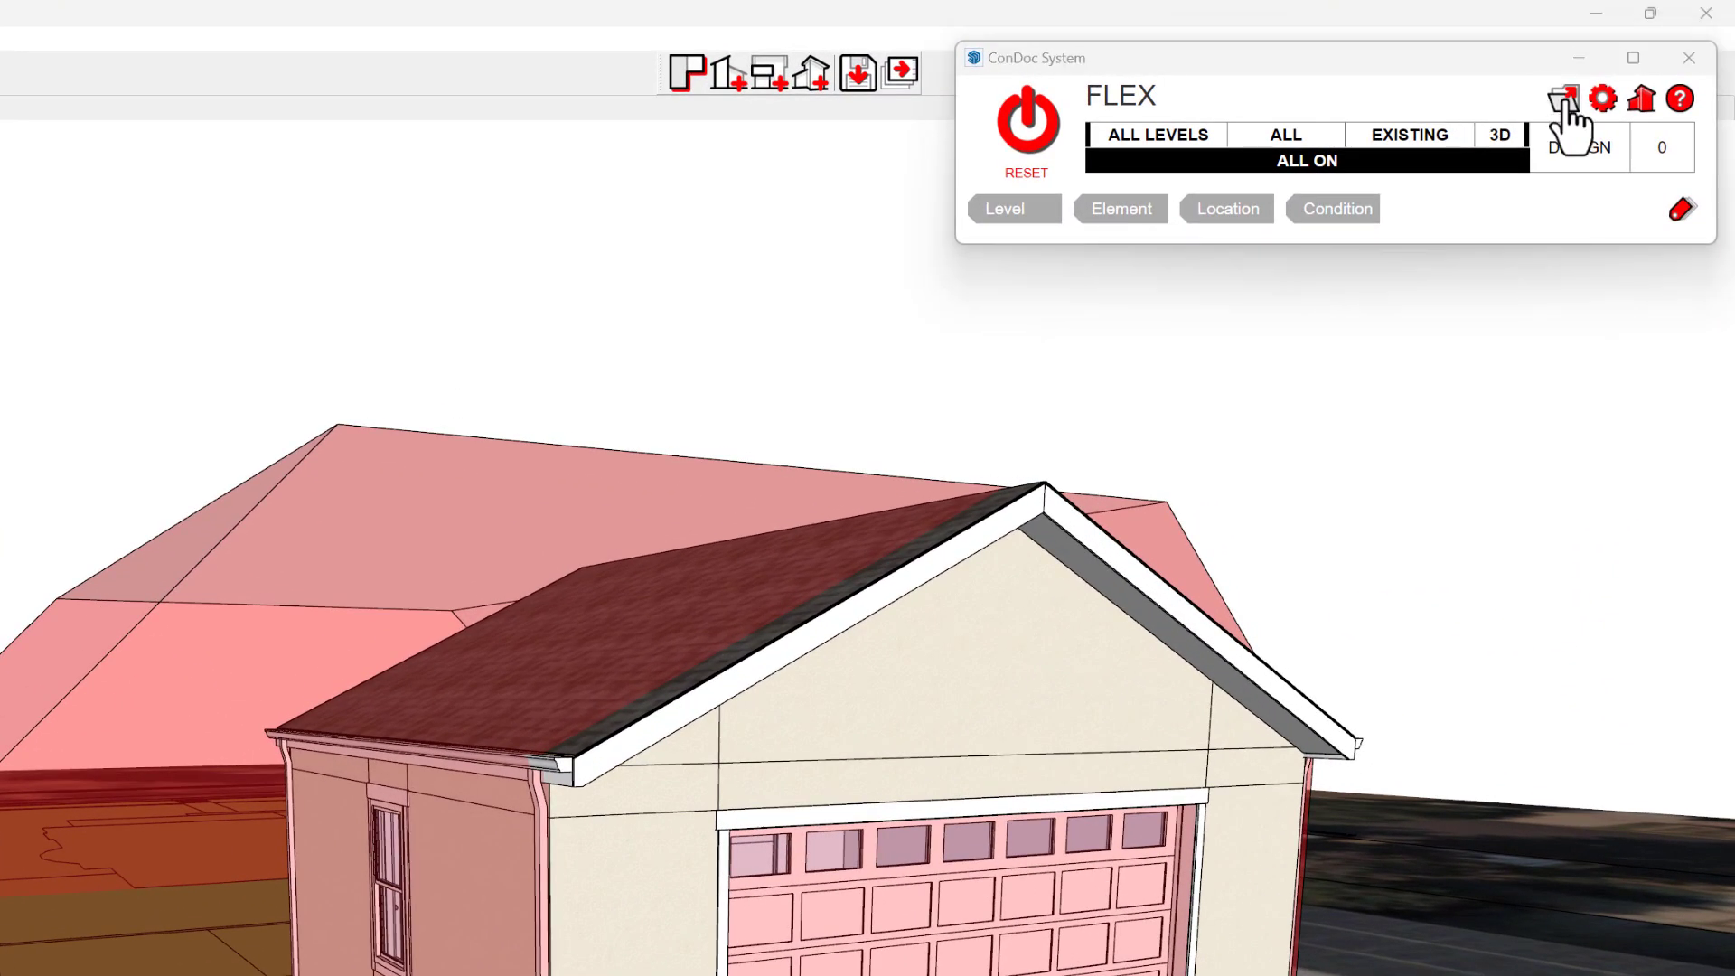
Load the ARCHITECT_Medeek.condoc drawing set from the LABS folder into ConDoc.
left_click(1566, 104)
double_click(631, 246)
left_click(620, 282)
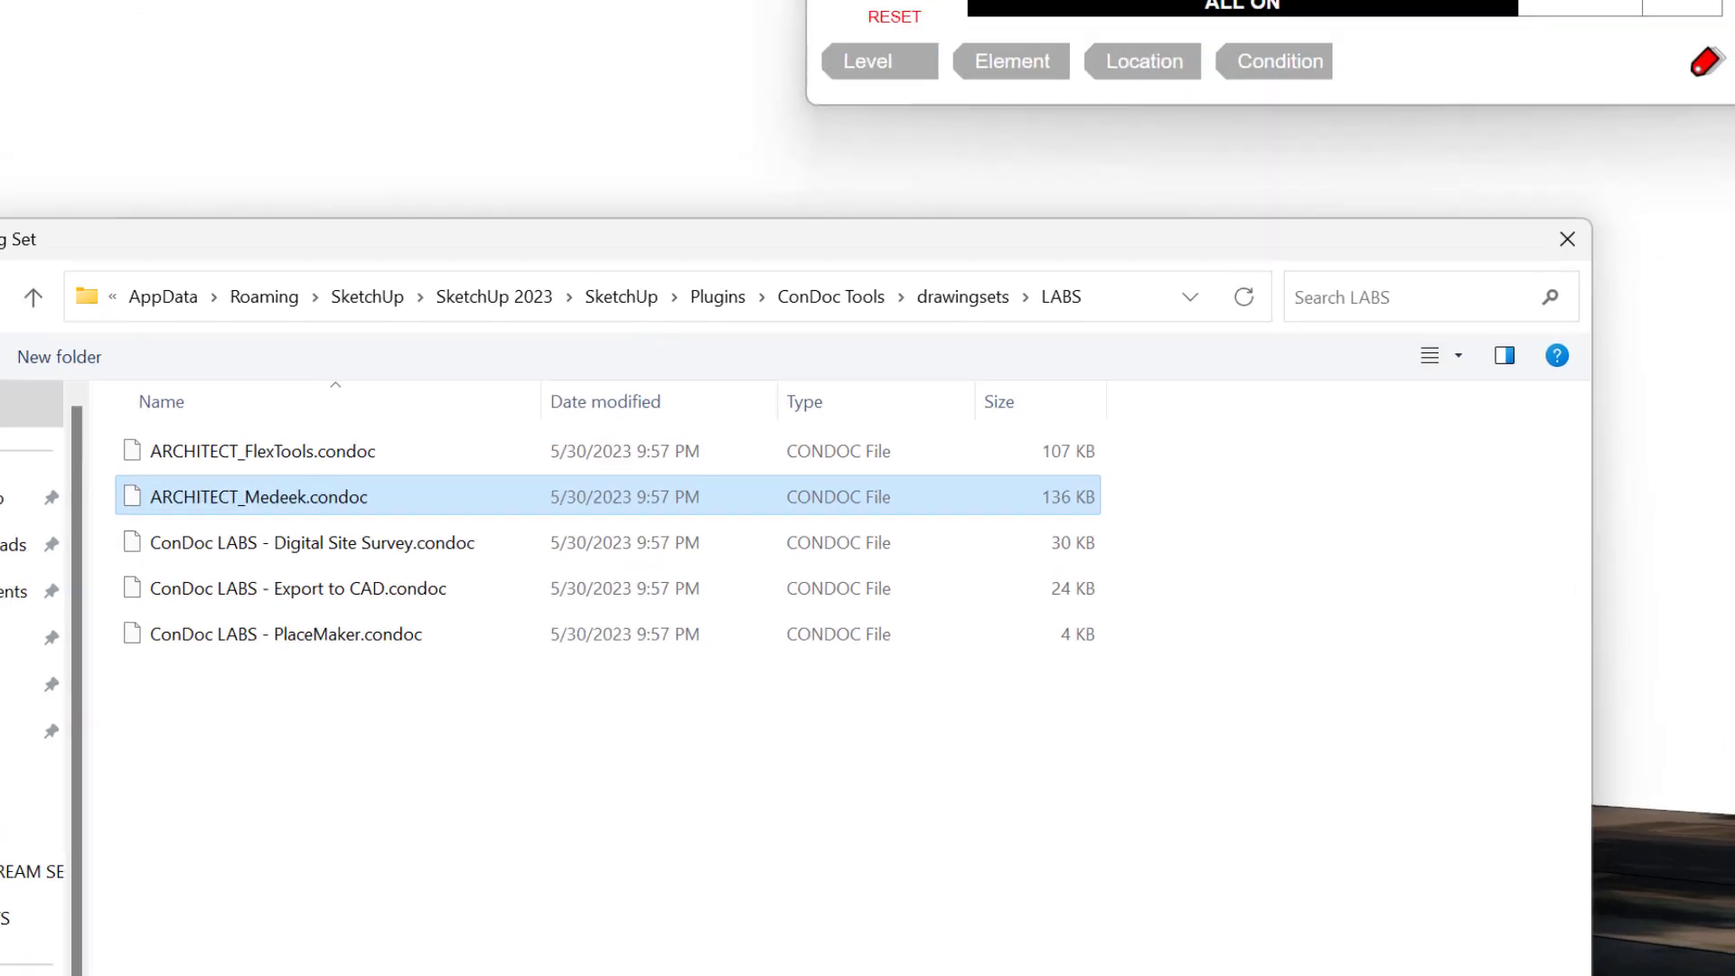
left_click(1466, 906)
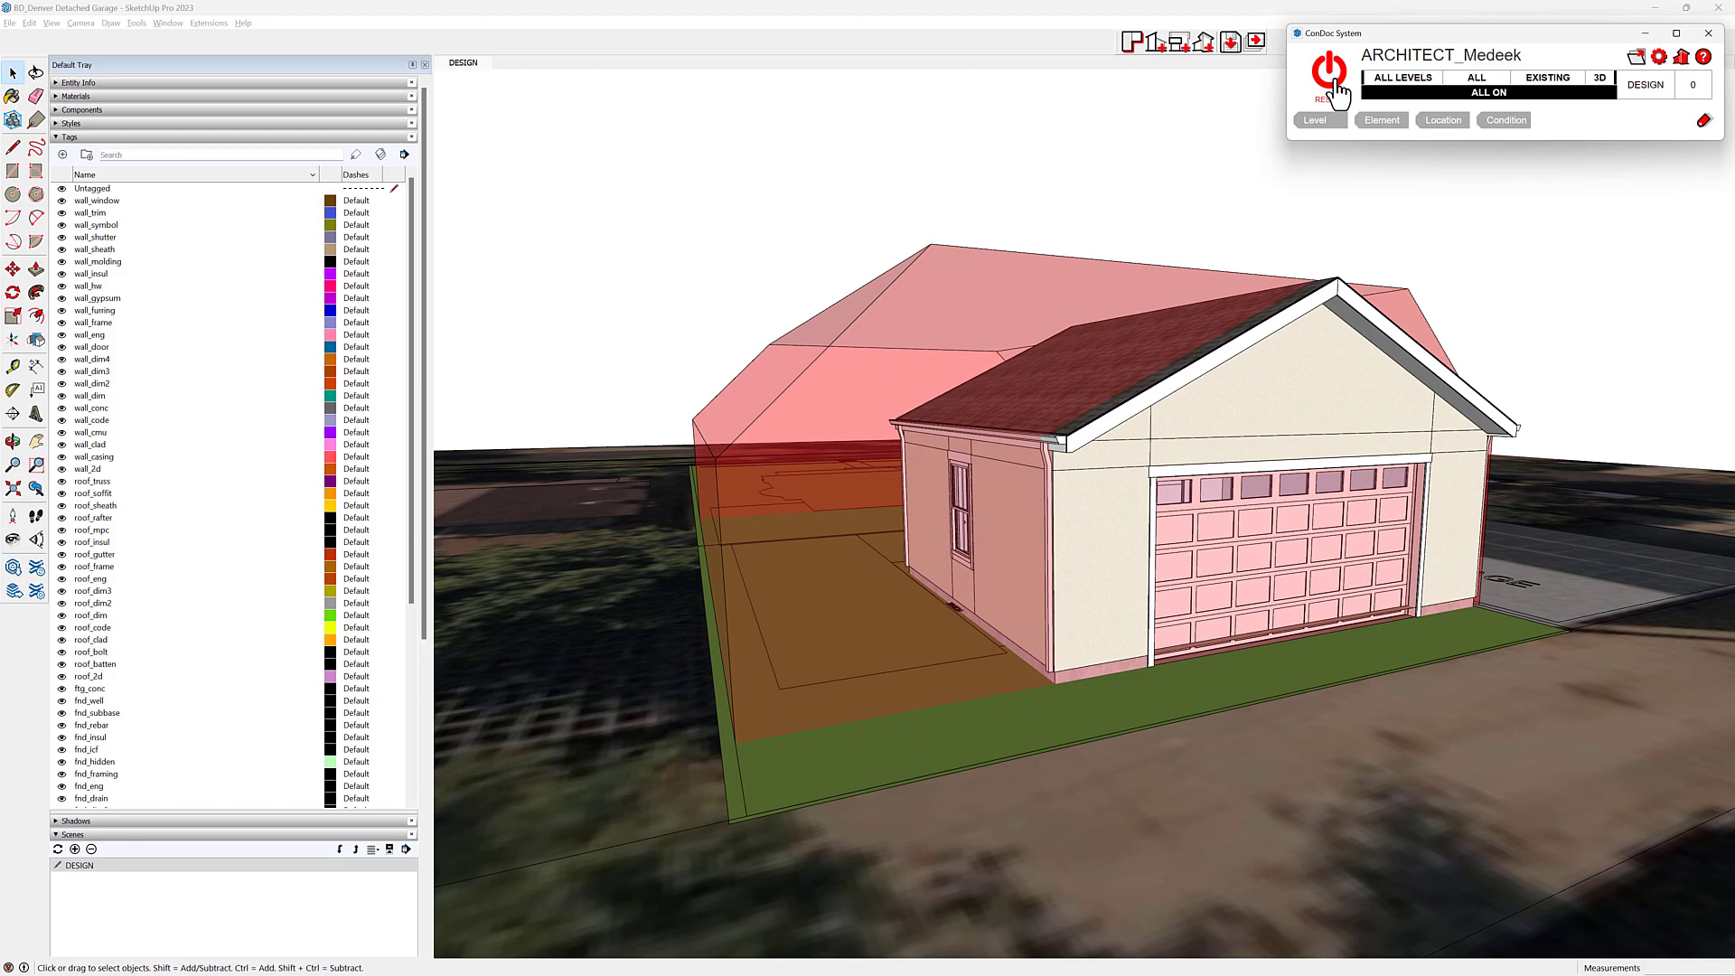
Reset tags into the ConDoc structure, tag the red massing Always Off, and hide CONDOC_Always Off.
left_click(1332, 76)
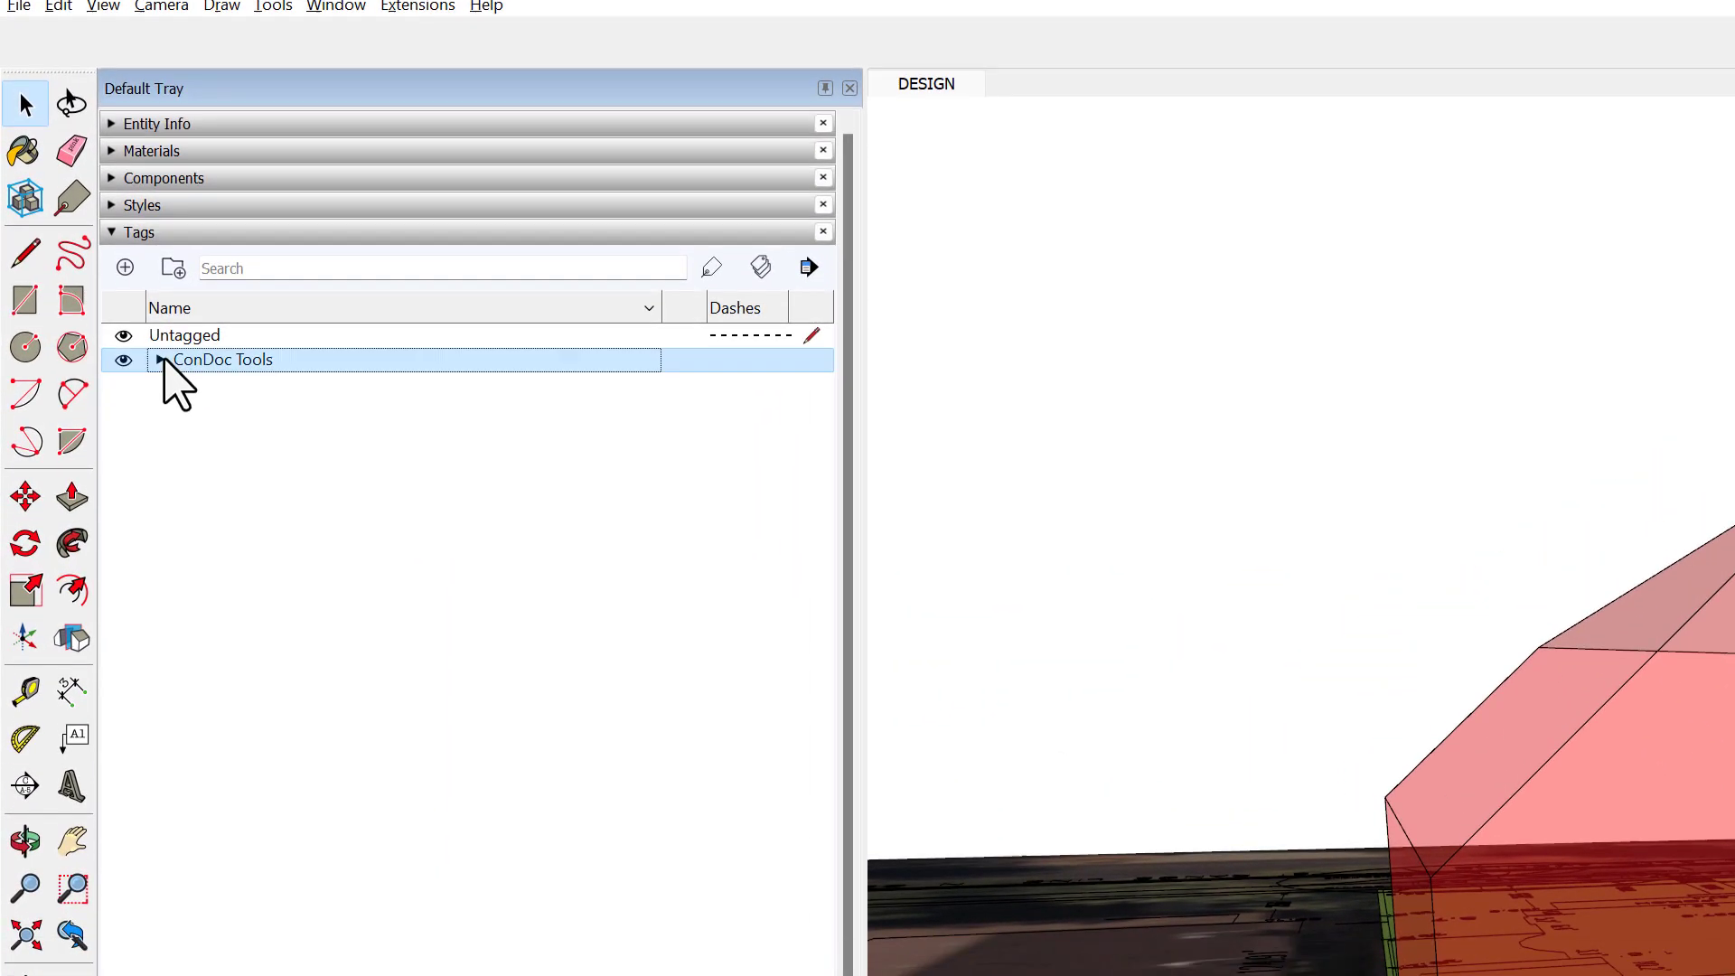
left_click(161, 401)
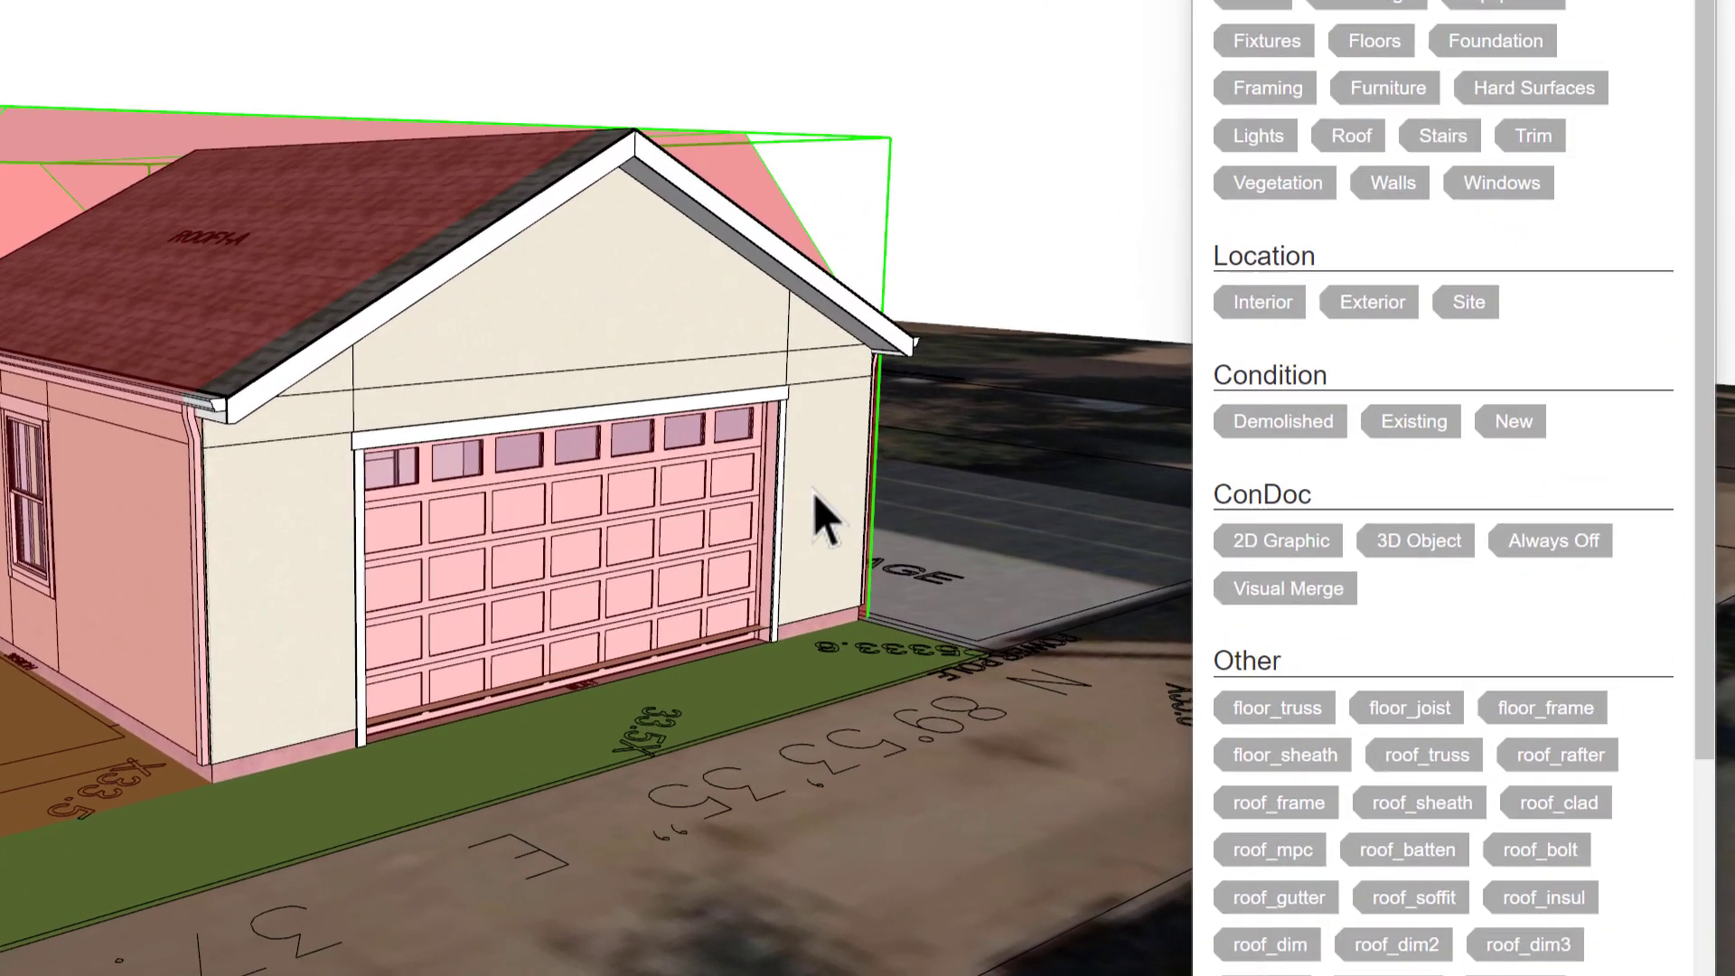
left_click(1577, 553)
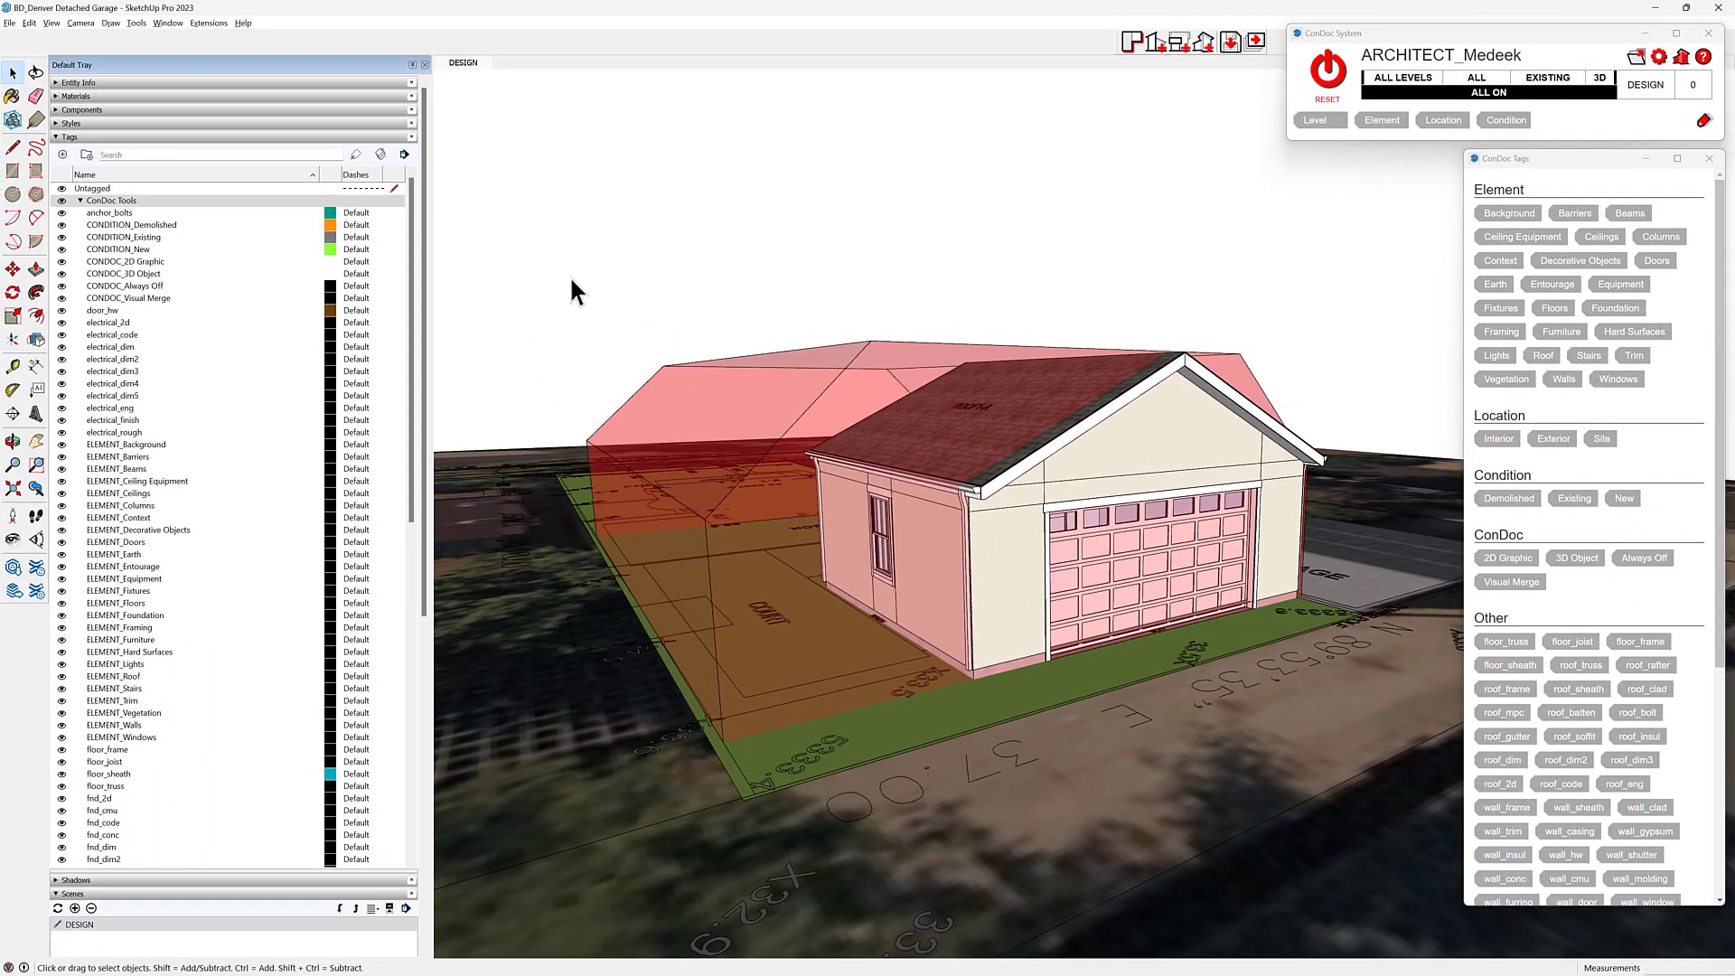
left_click(62, 286)
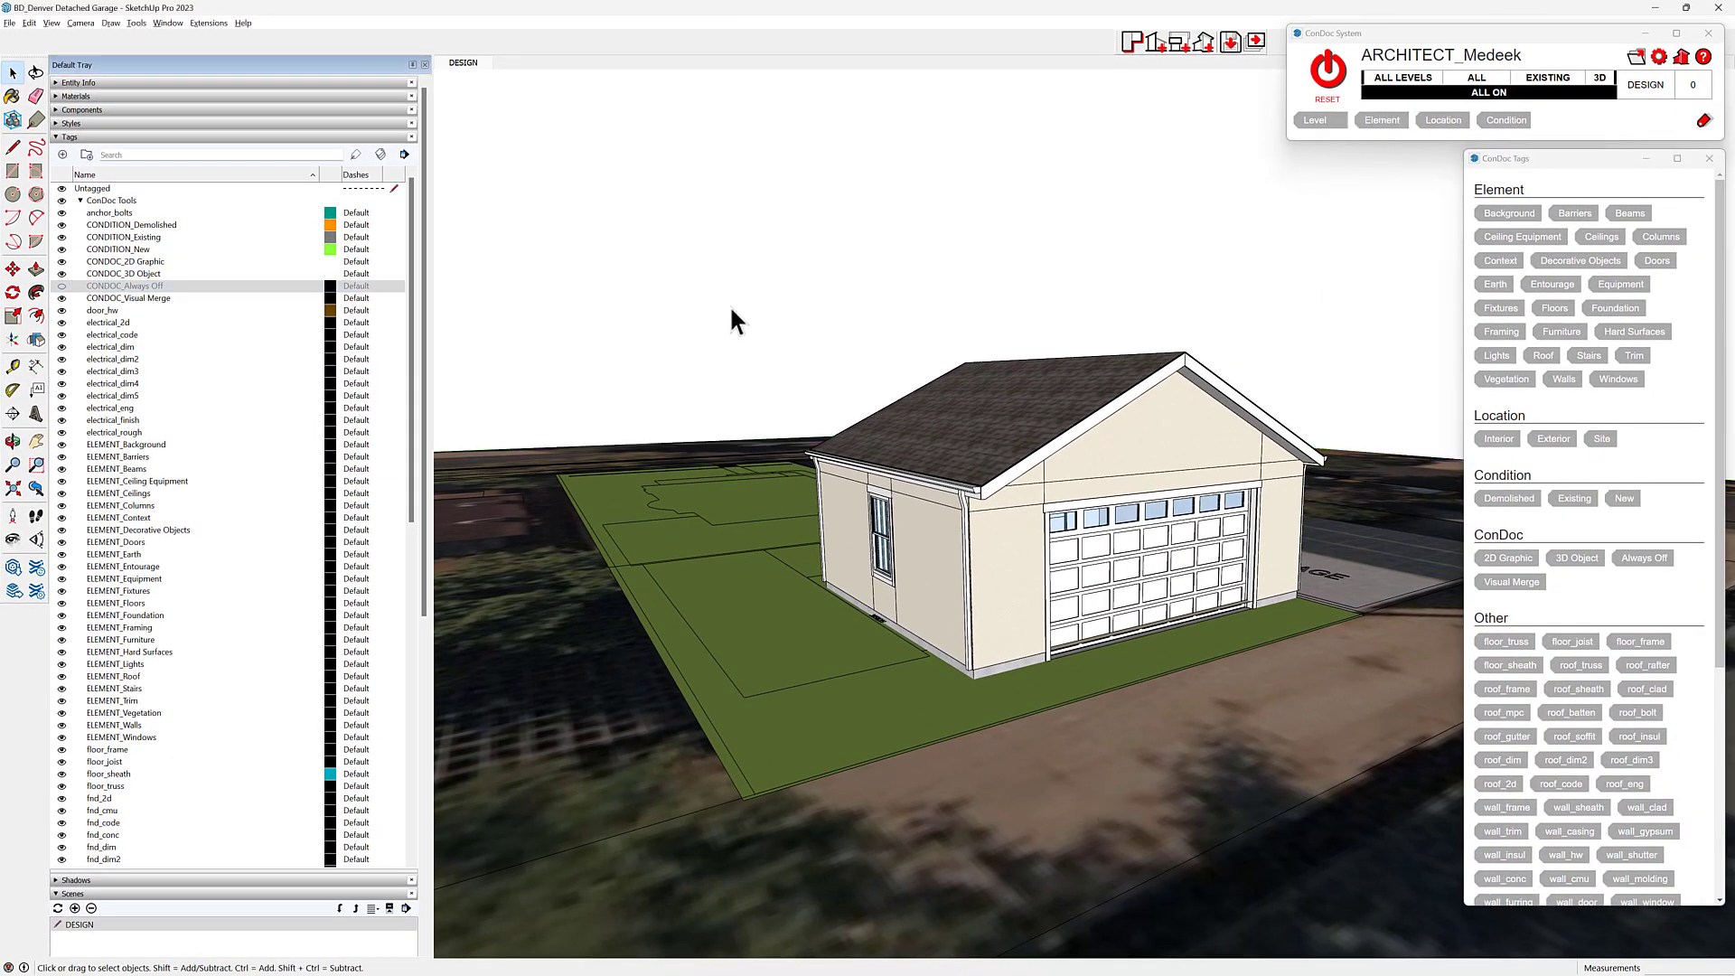
Hide ELEMENT_Context, tag the site linework as Background, and hide the ground.
left_click(62, 518)
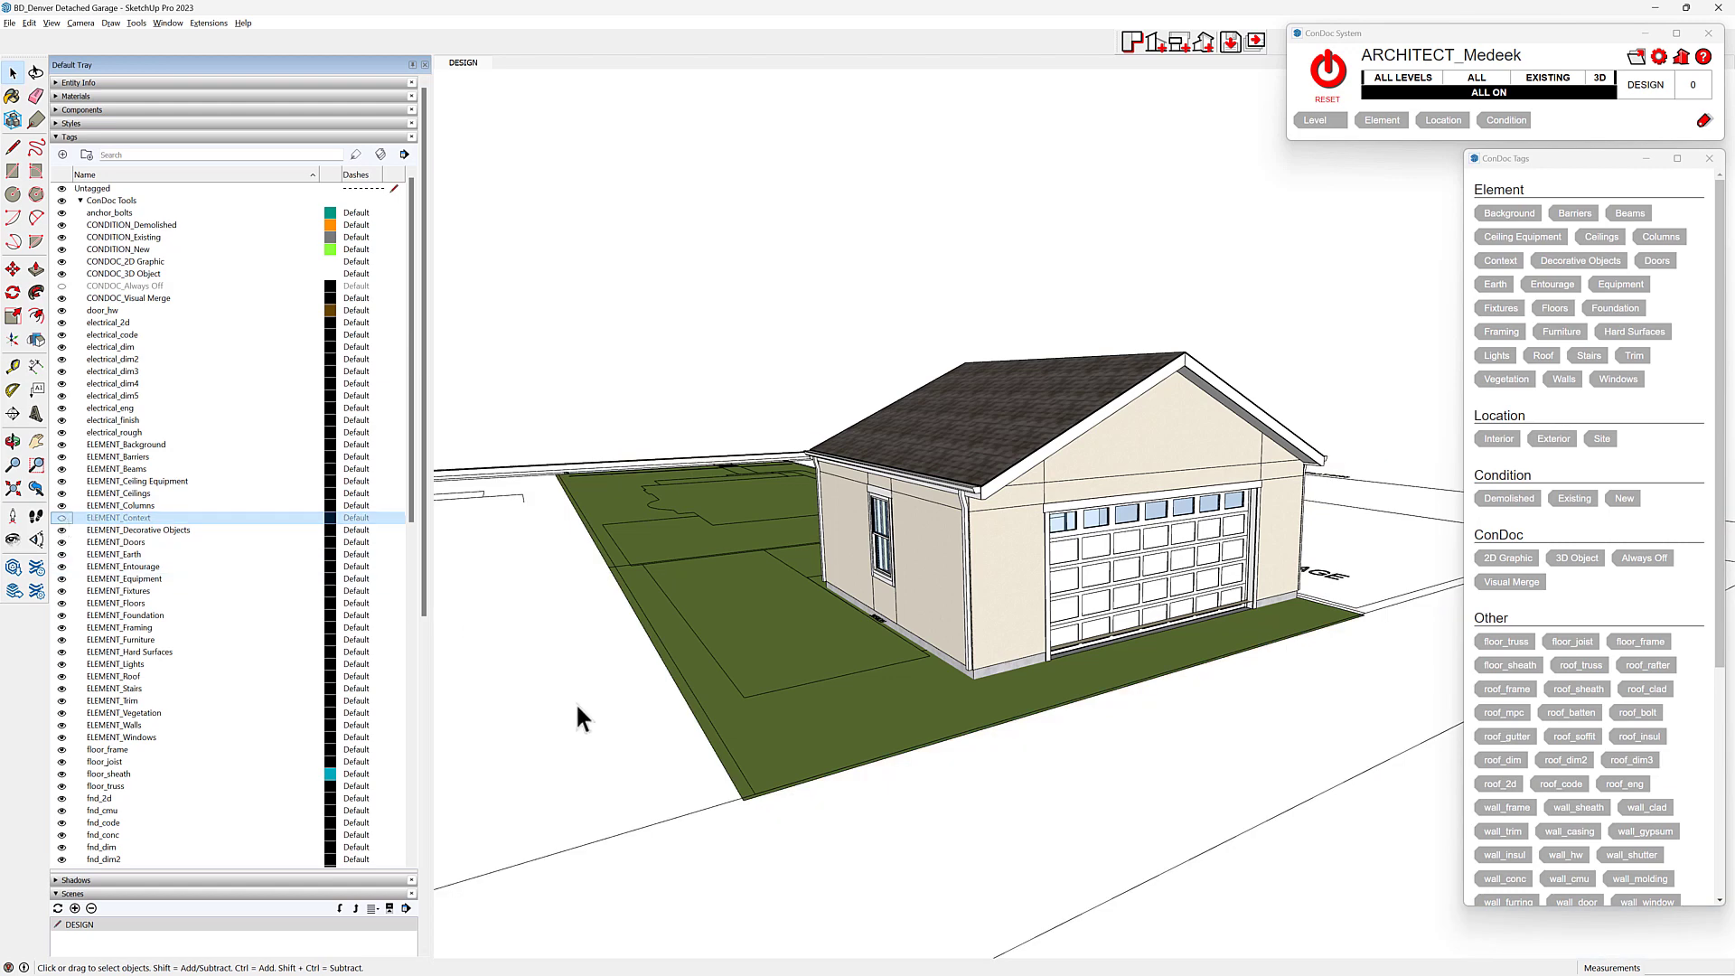
left_click(706, 811)
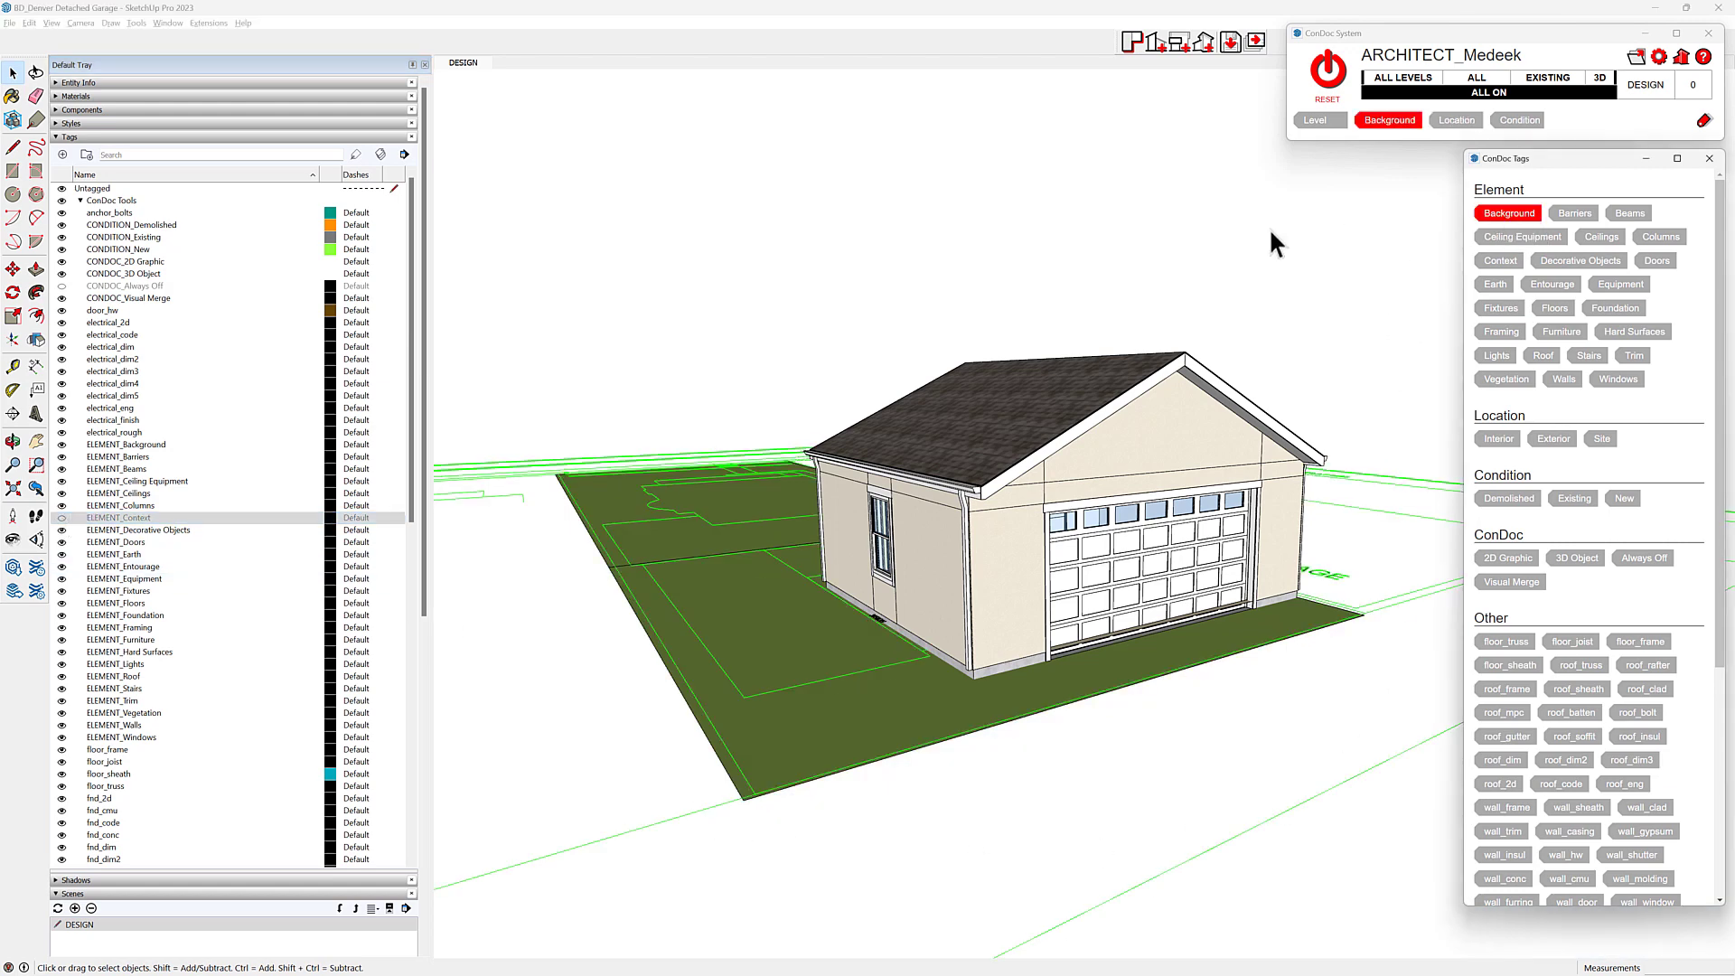
left_click(678, 307)
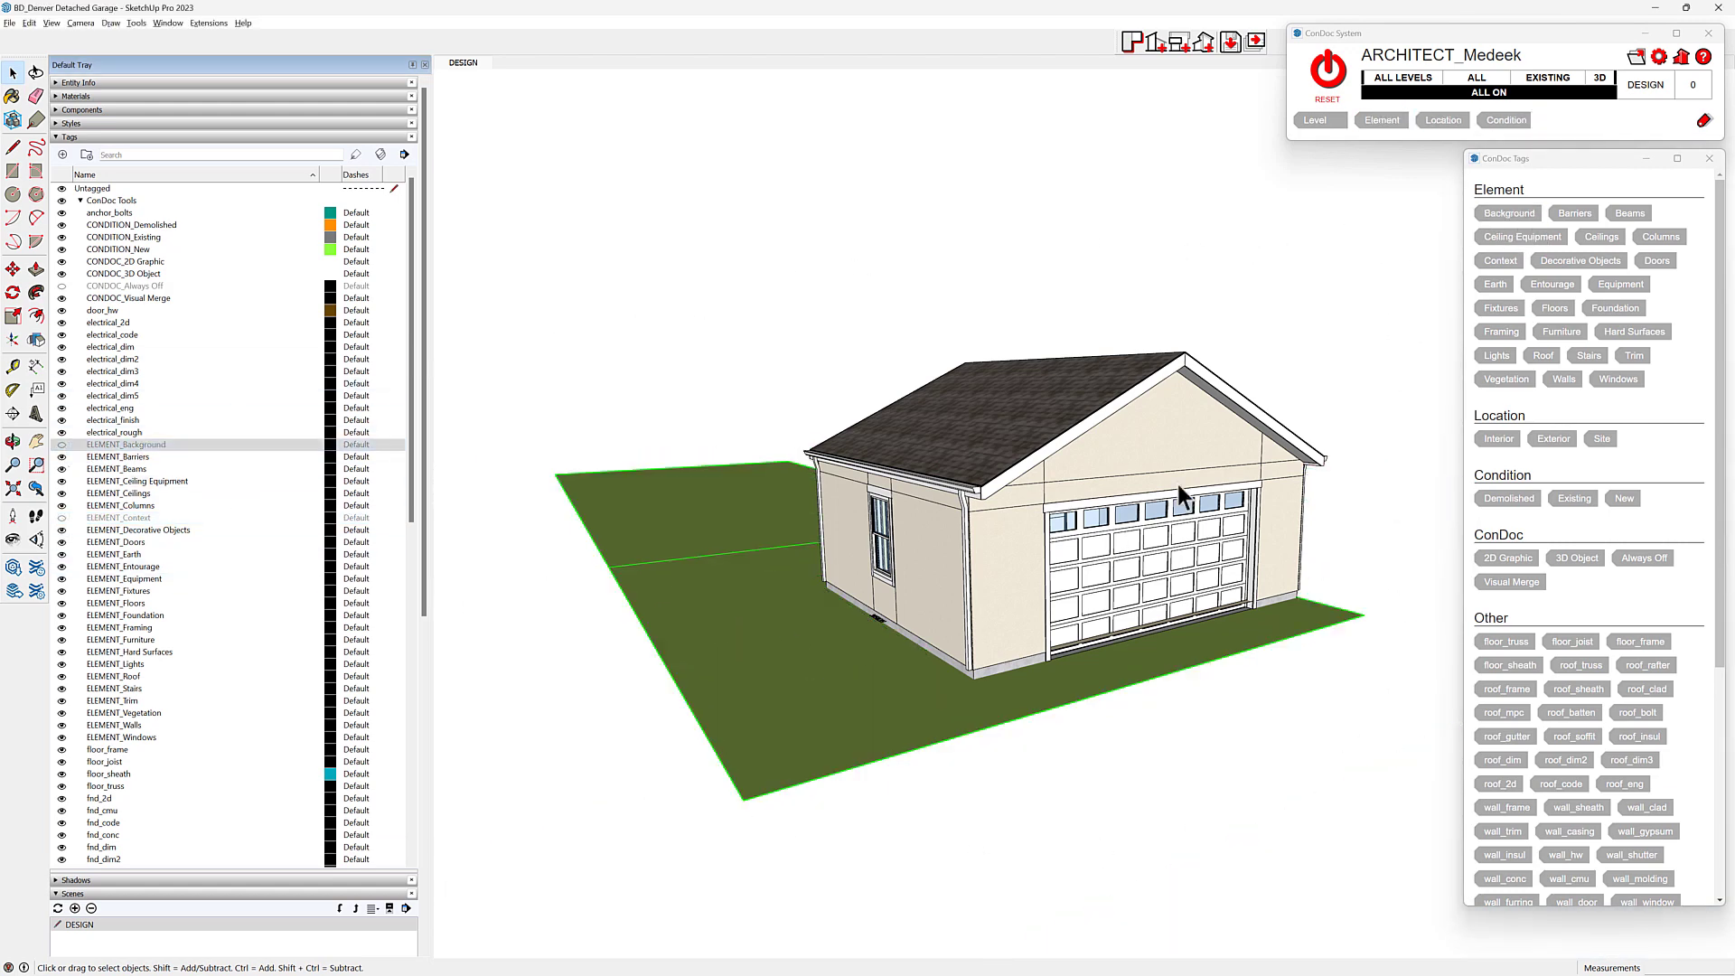
left_click(1487, 288)
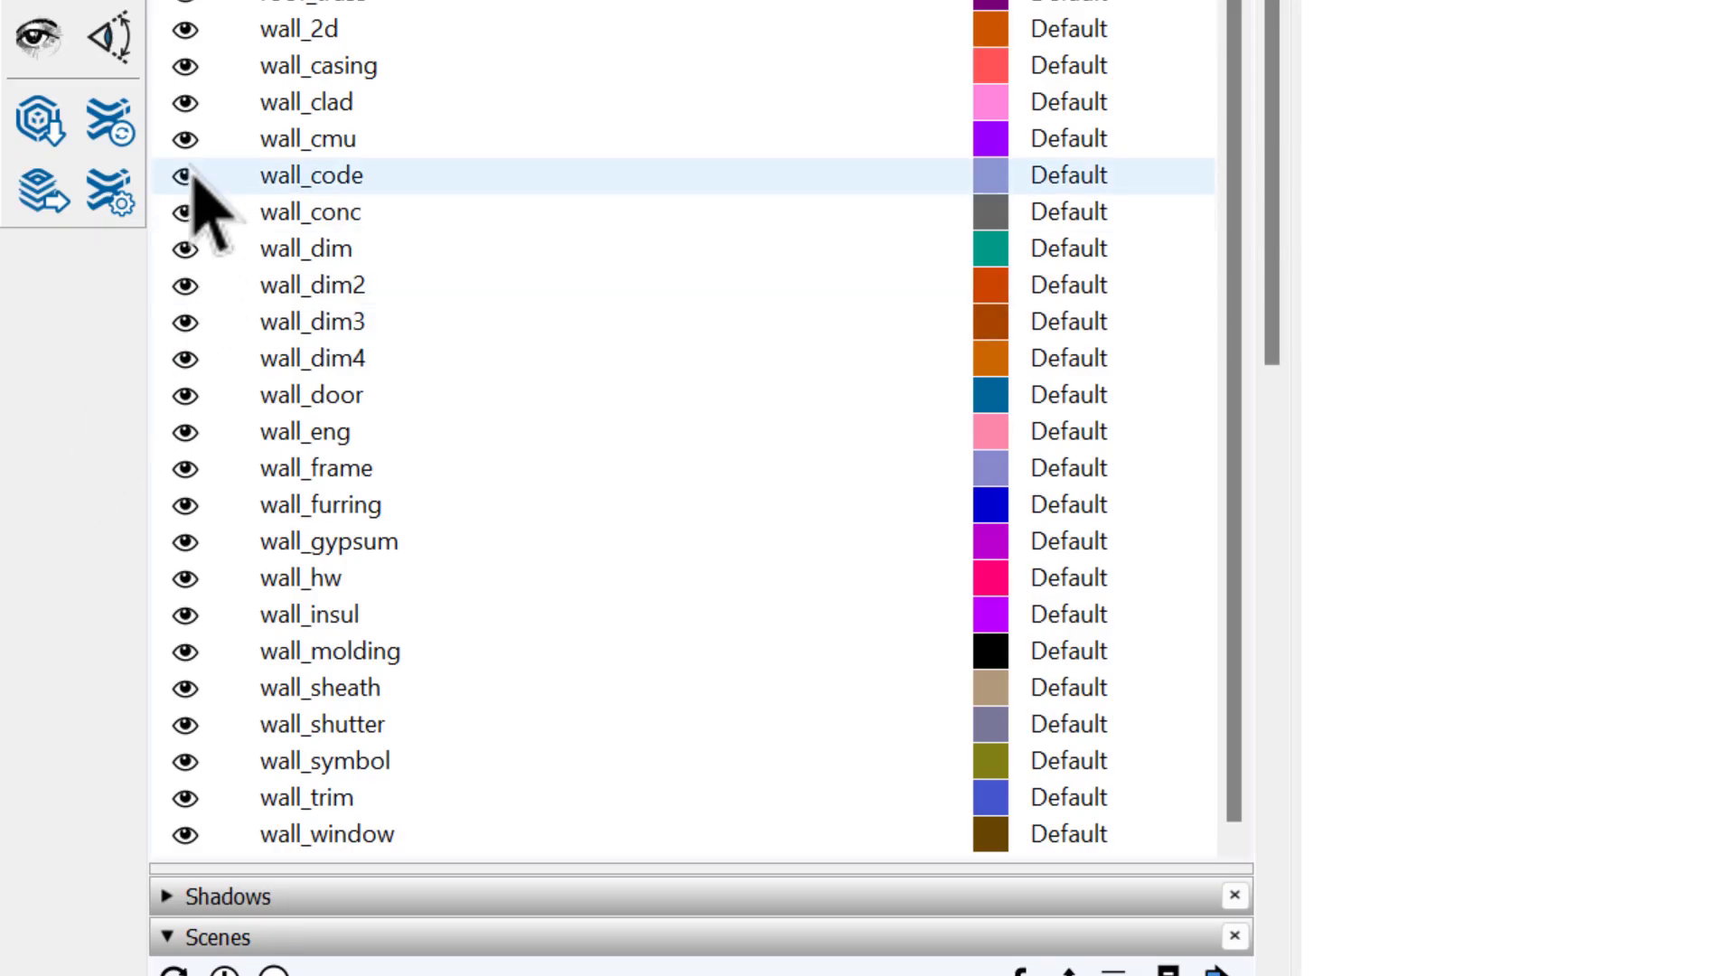
Hide the wall_clad, wall_sheath and wall_gypsum tags to expose the framing.
left_click(181, 100)
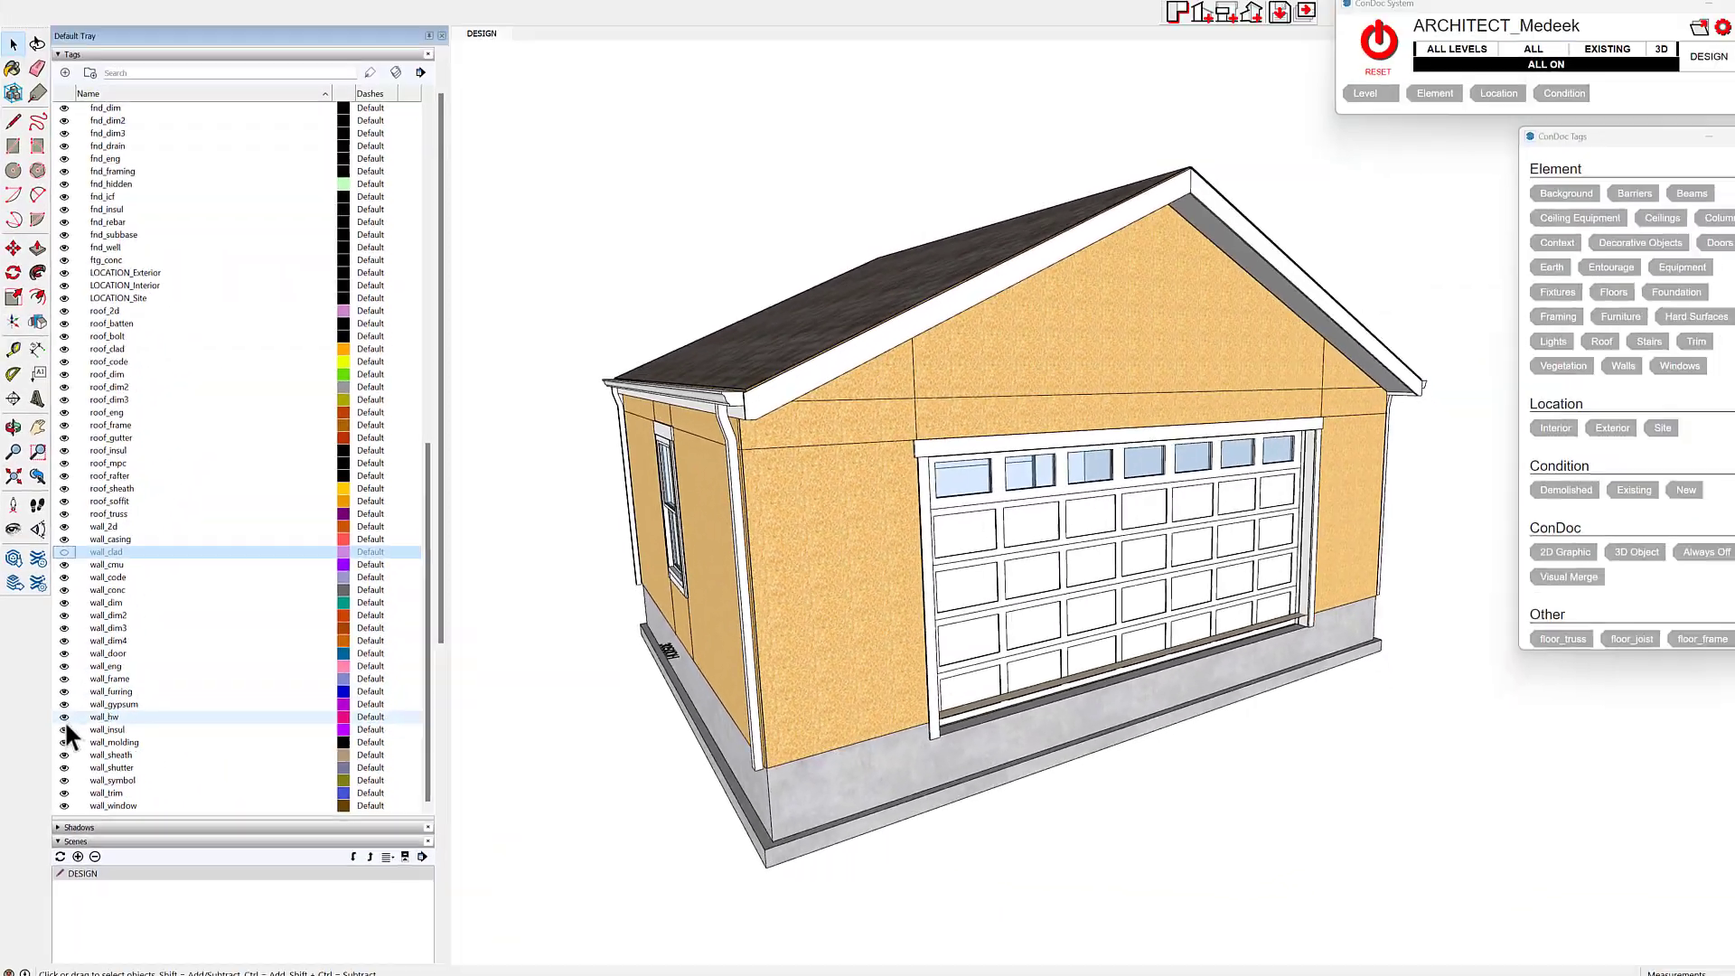
left_click(145, 710)
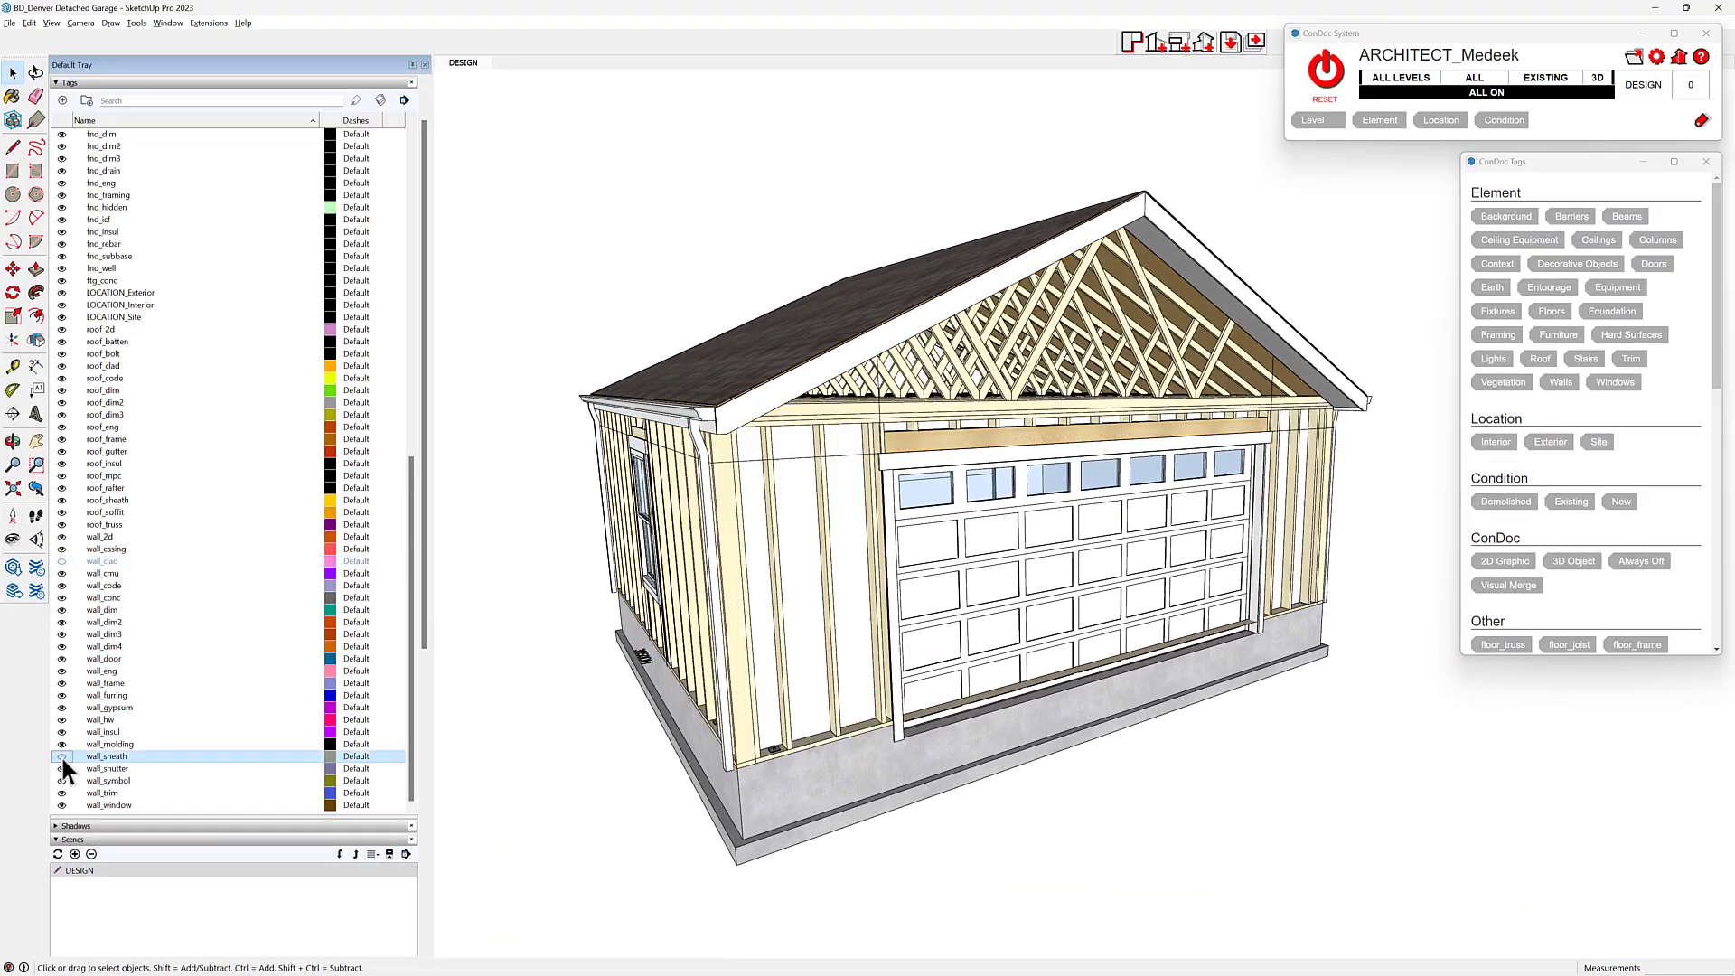
left_click(61, 707)
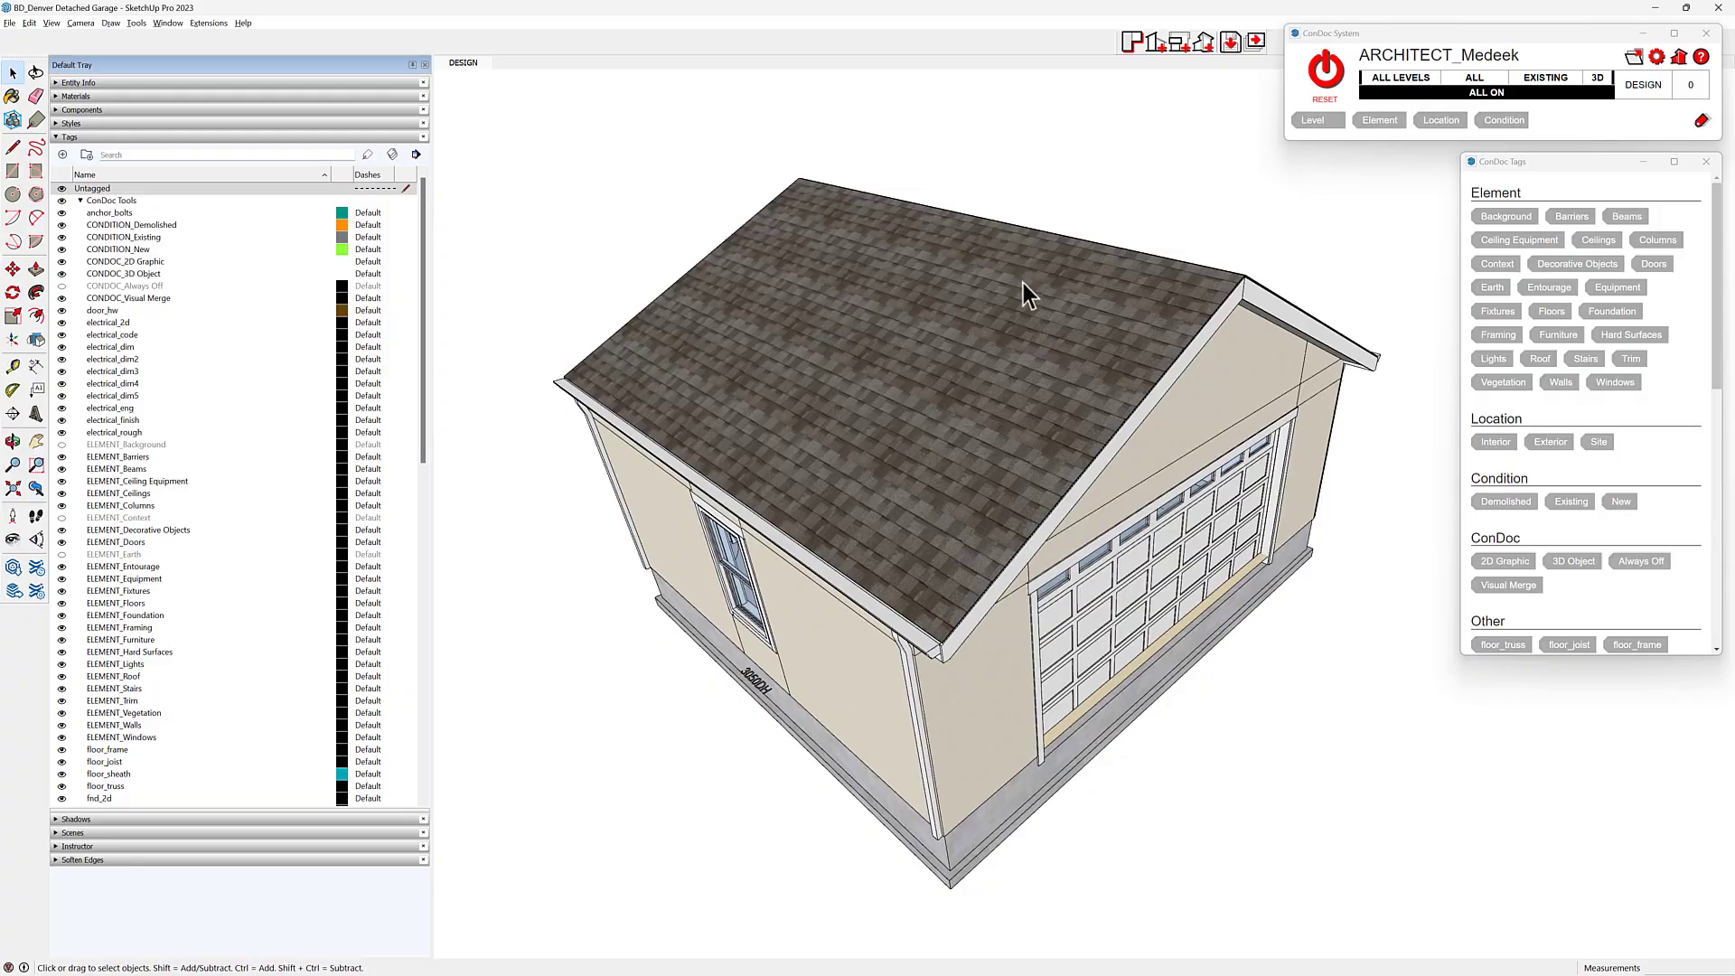
Select the garage roof group and assign it the ConDoc Roof tag.
left_click(1020, 325)
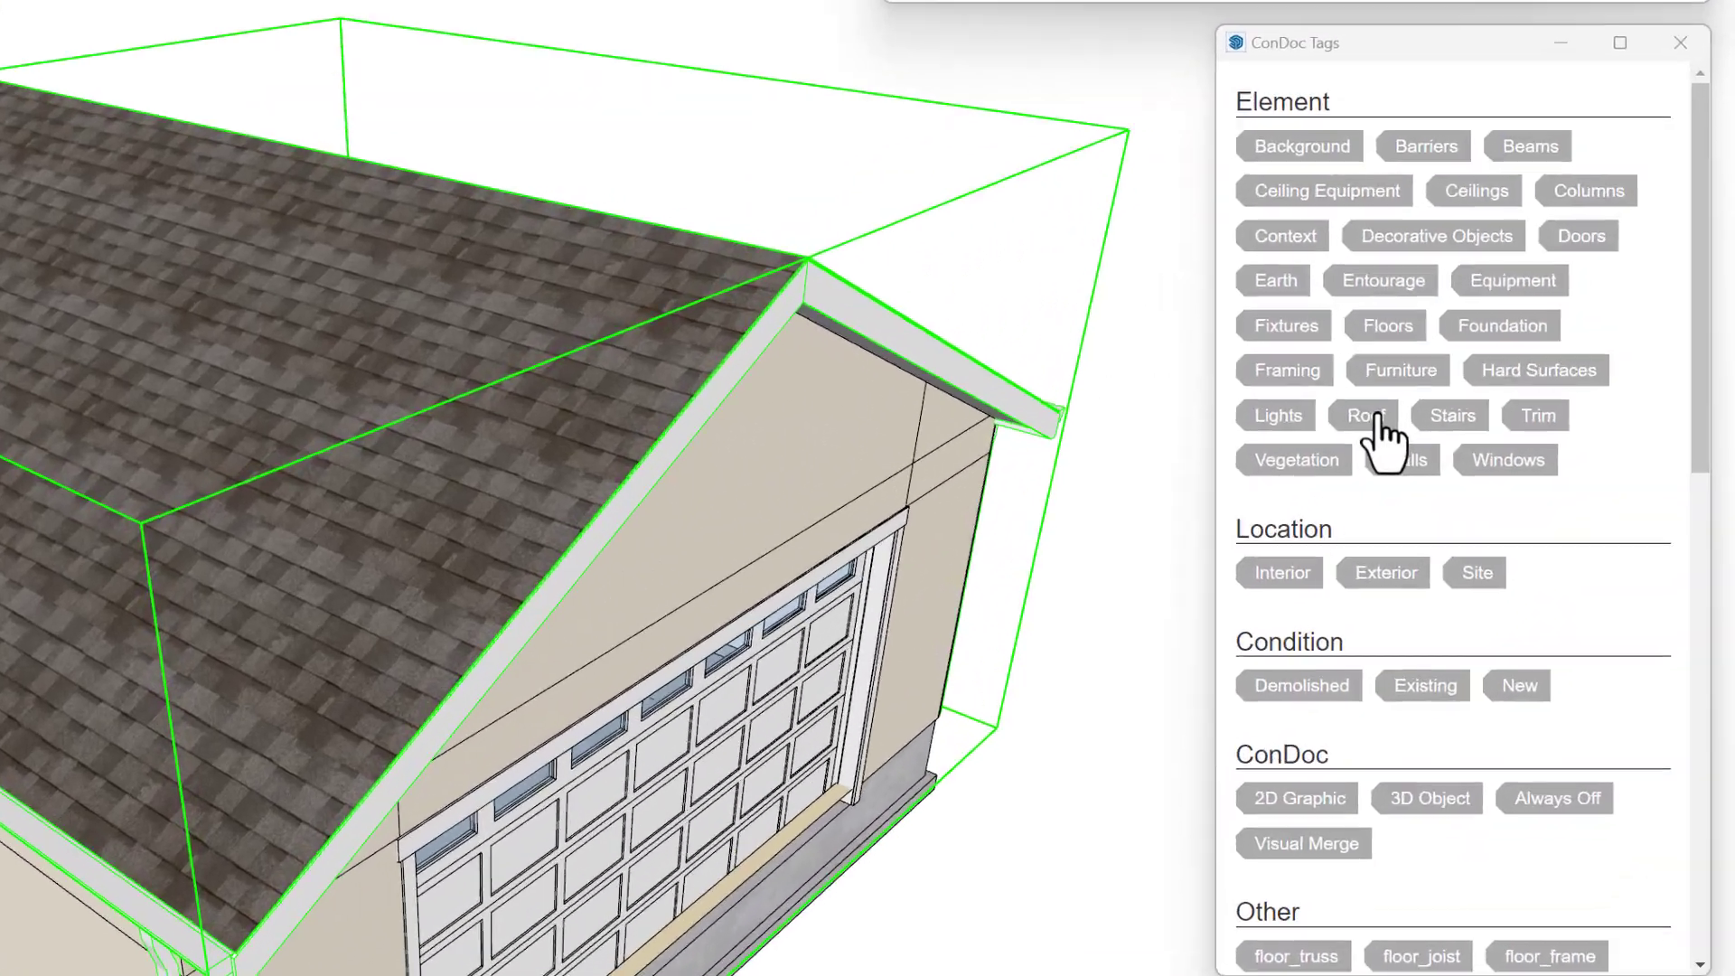
left_click(1539, 358)
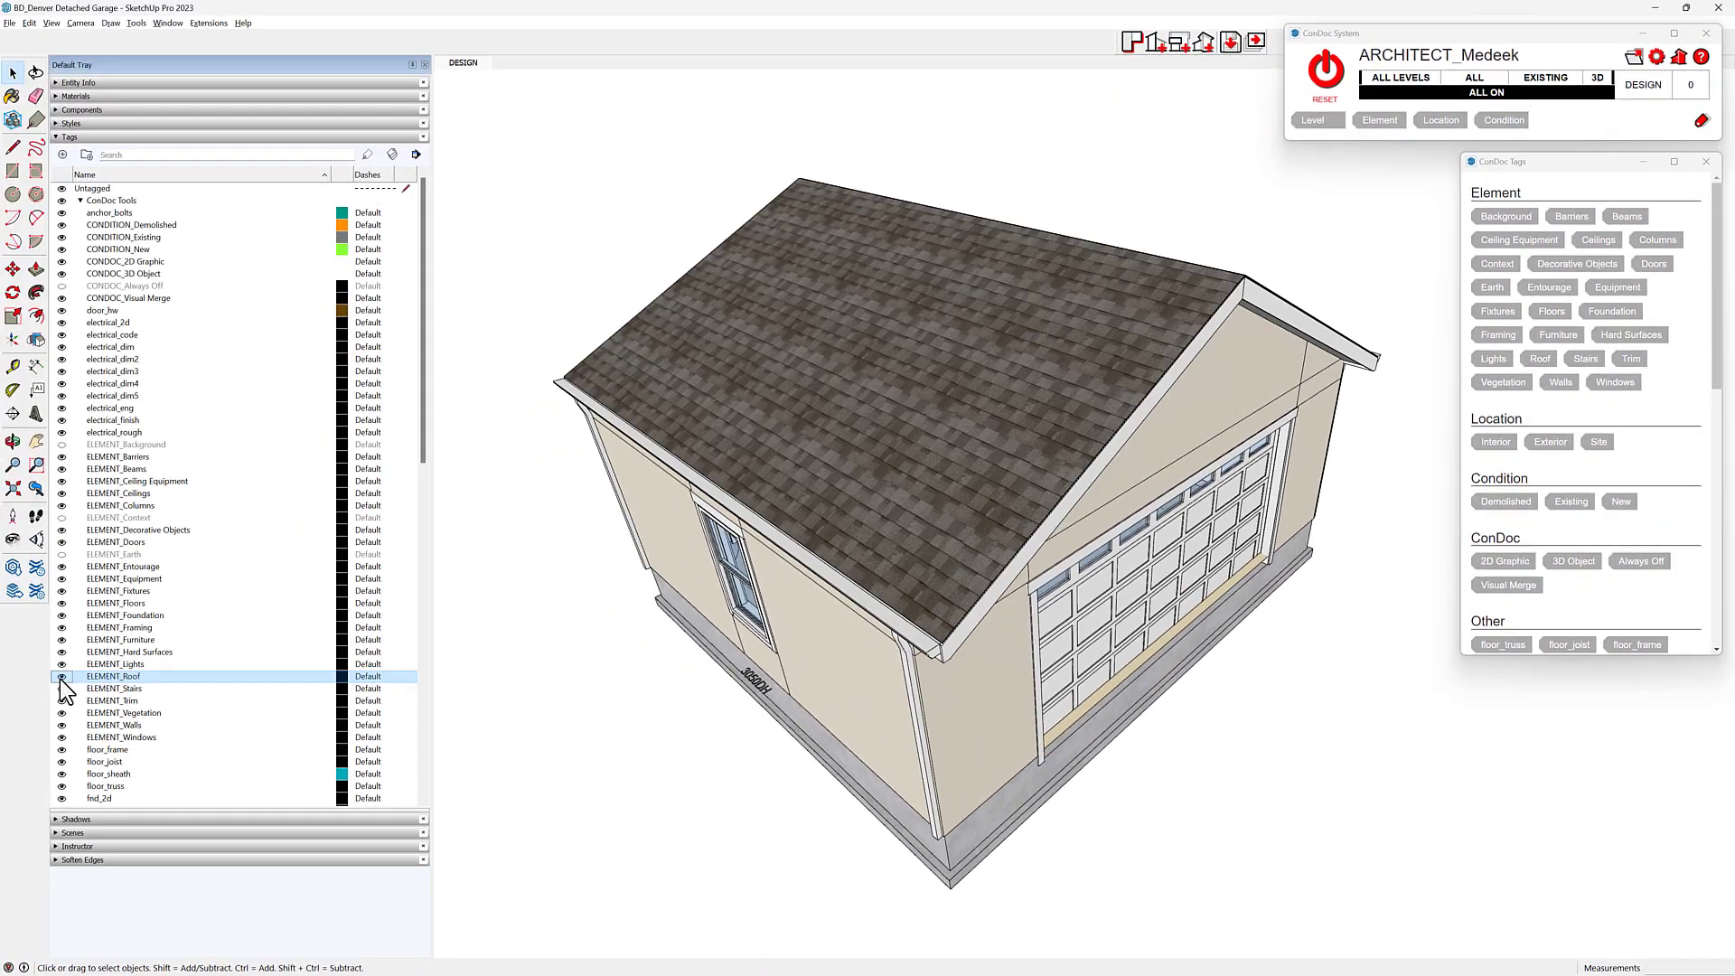
scroll(119, 696, "down", 3)
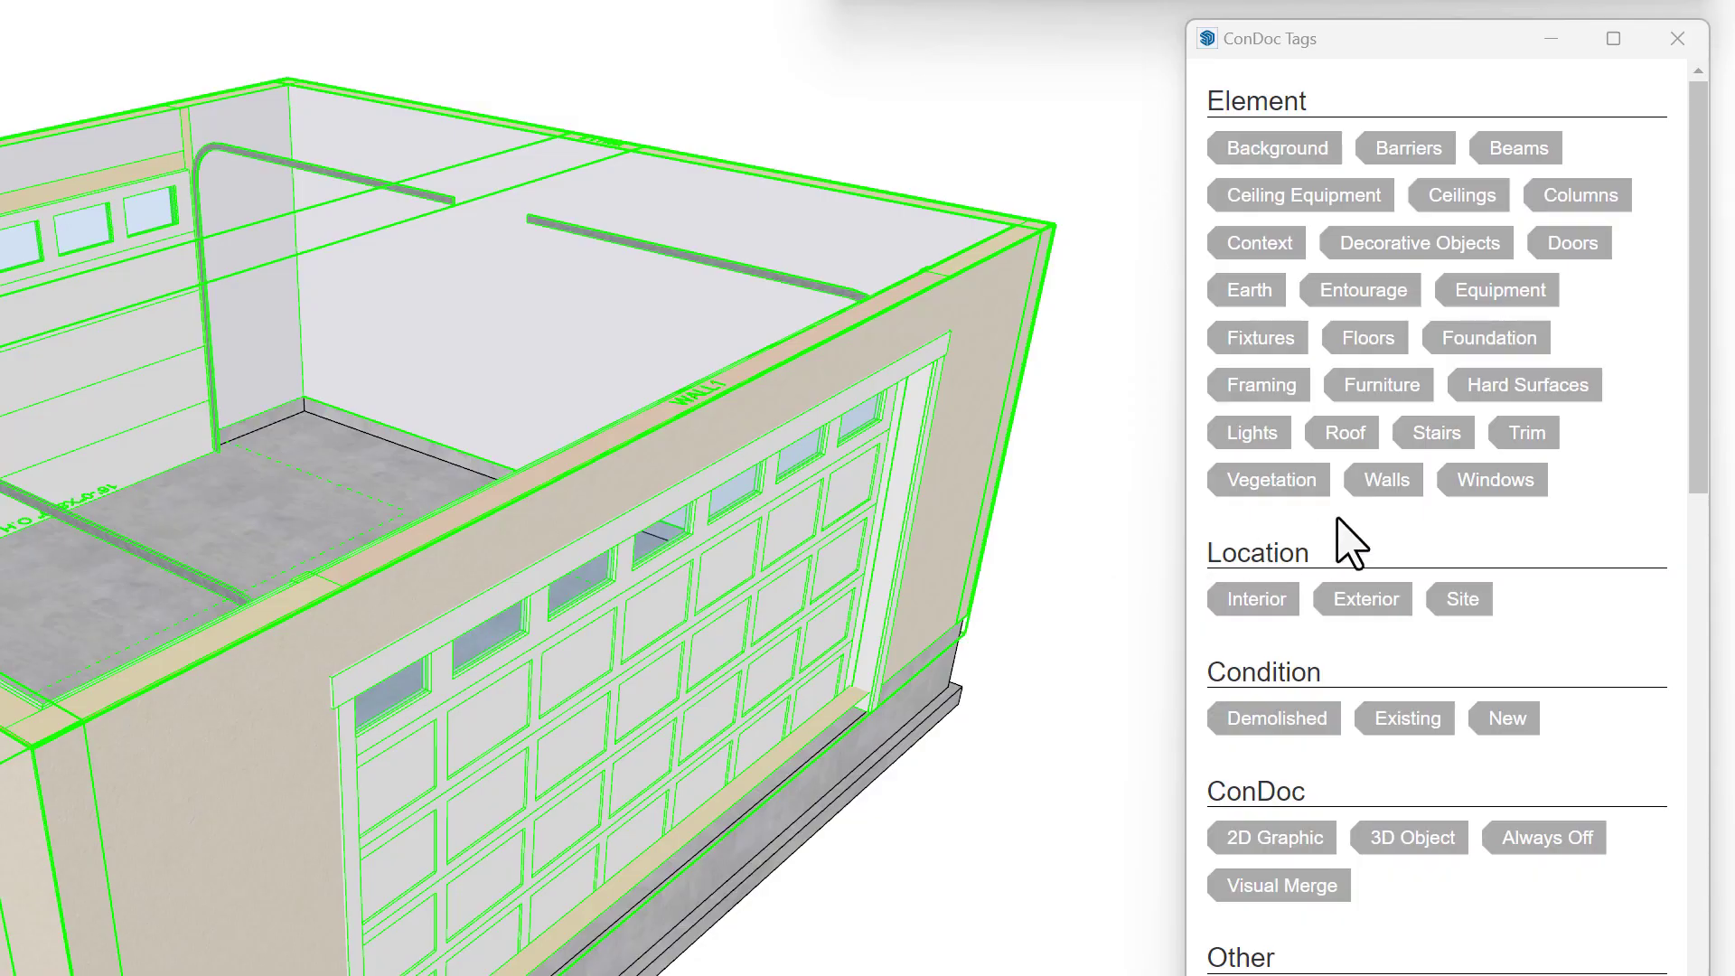
Tag the selected garage walls as Walls, Exterior and New.
left_click(1367, 495)
left_click(1511, 716)
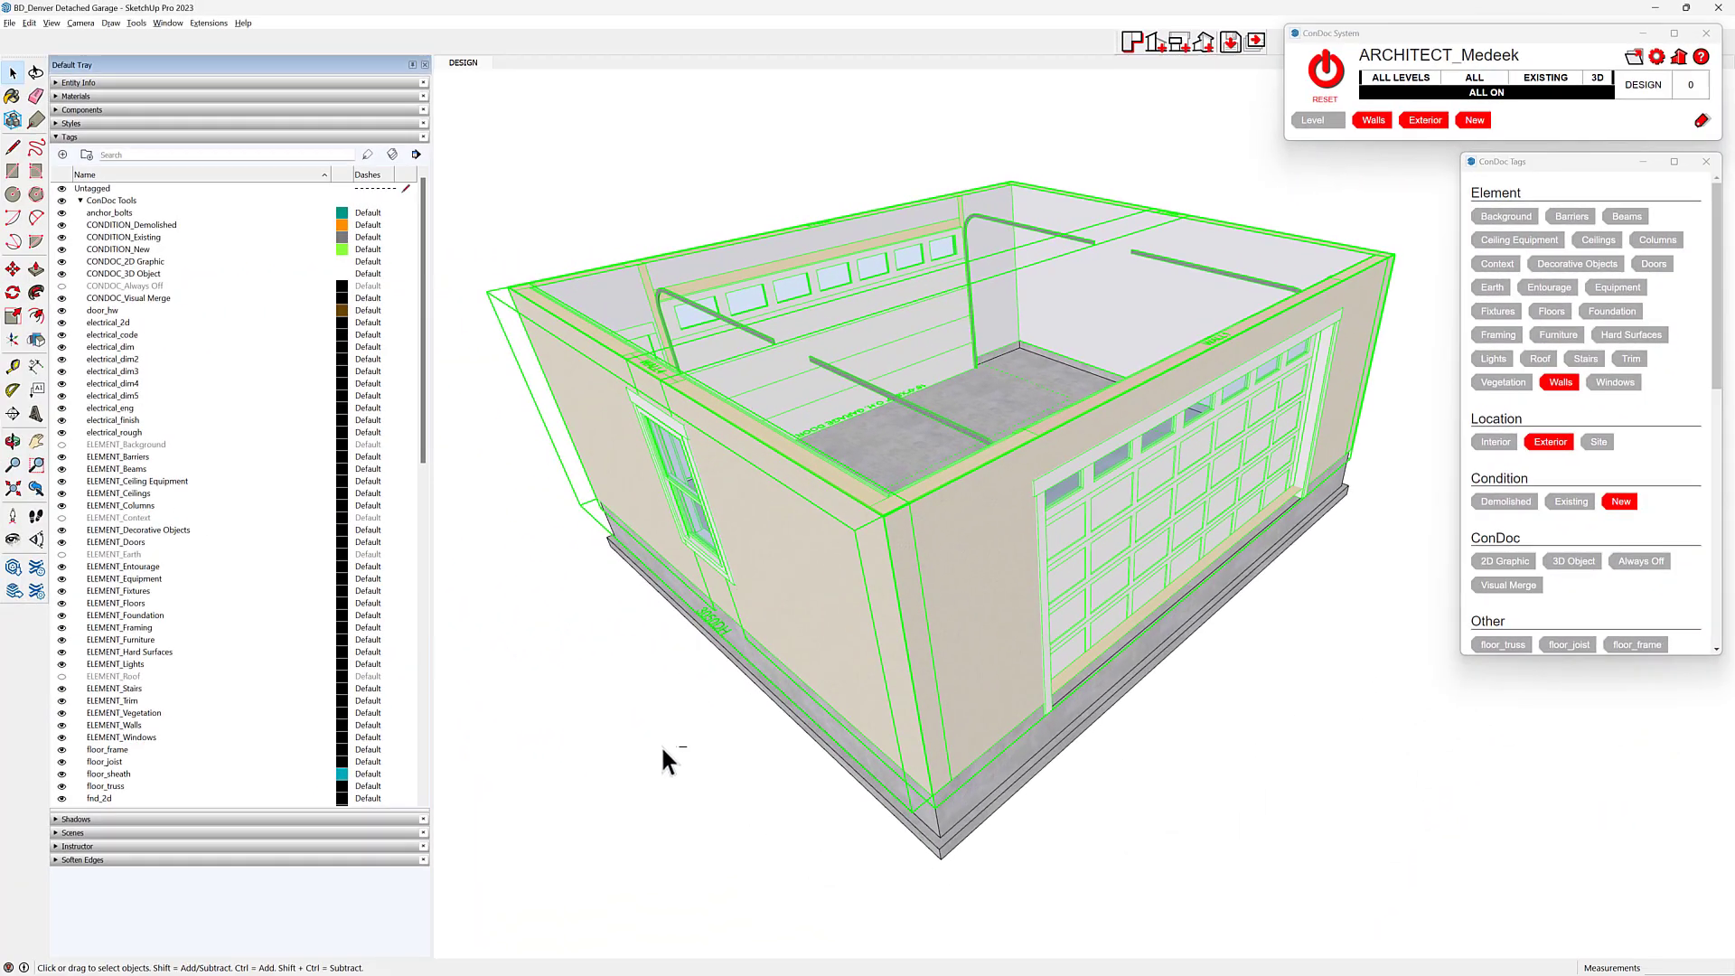
left_click(659, 752)
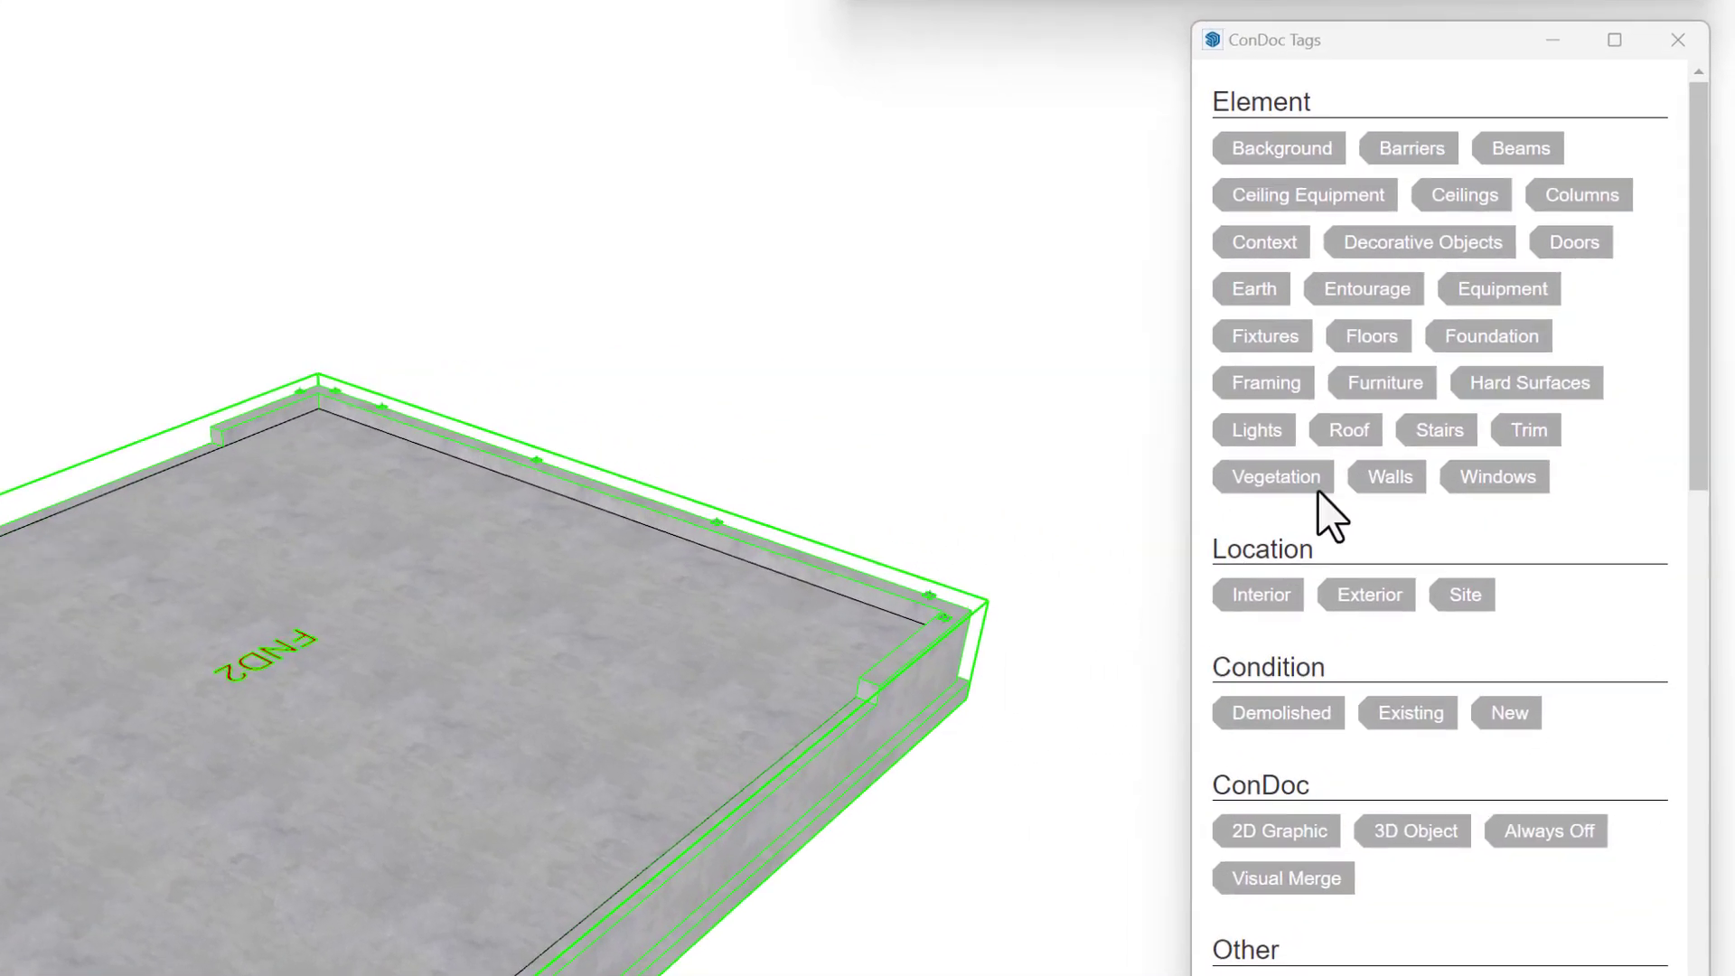
Tag the concrete slab as Foundation and New.
left_click(1608, 315)
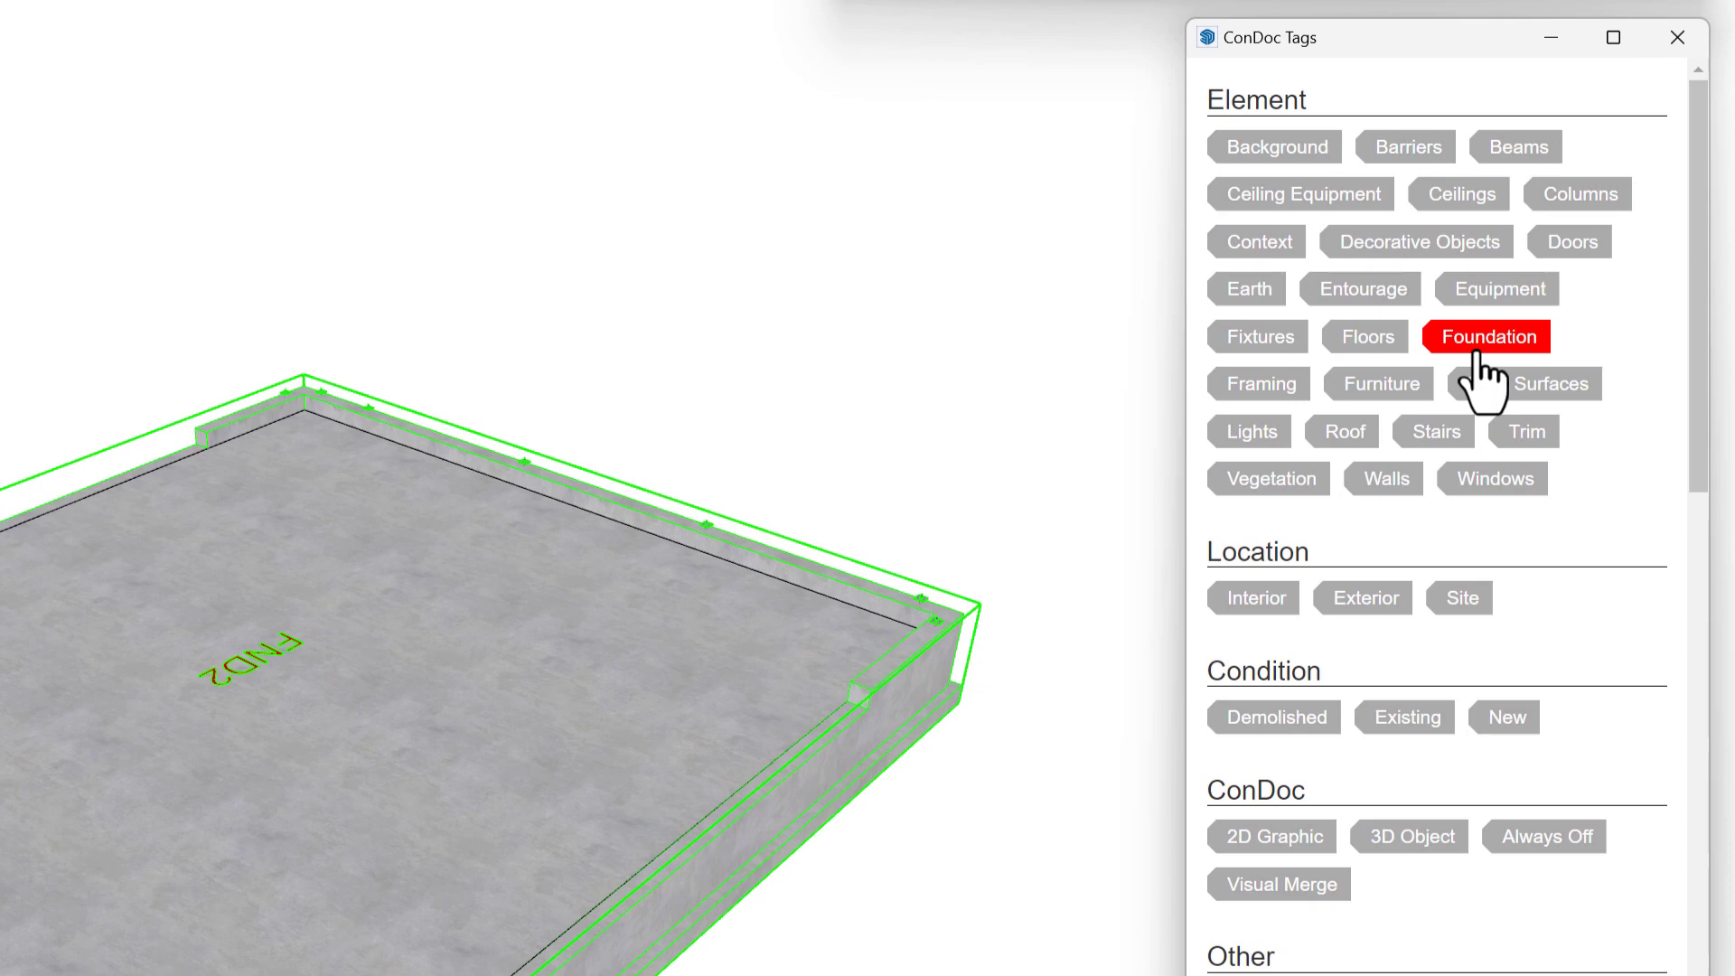
left_click(1505, 723)
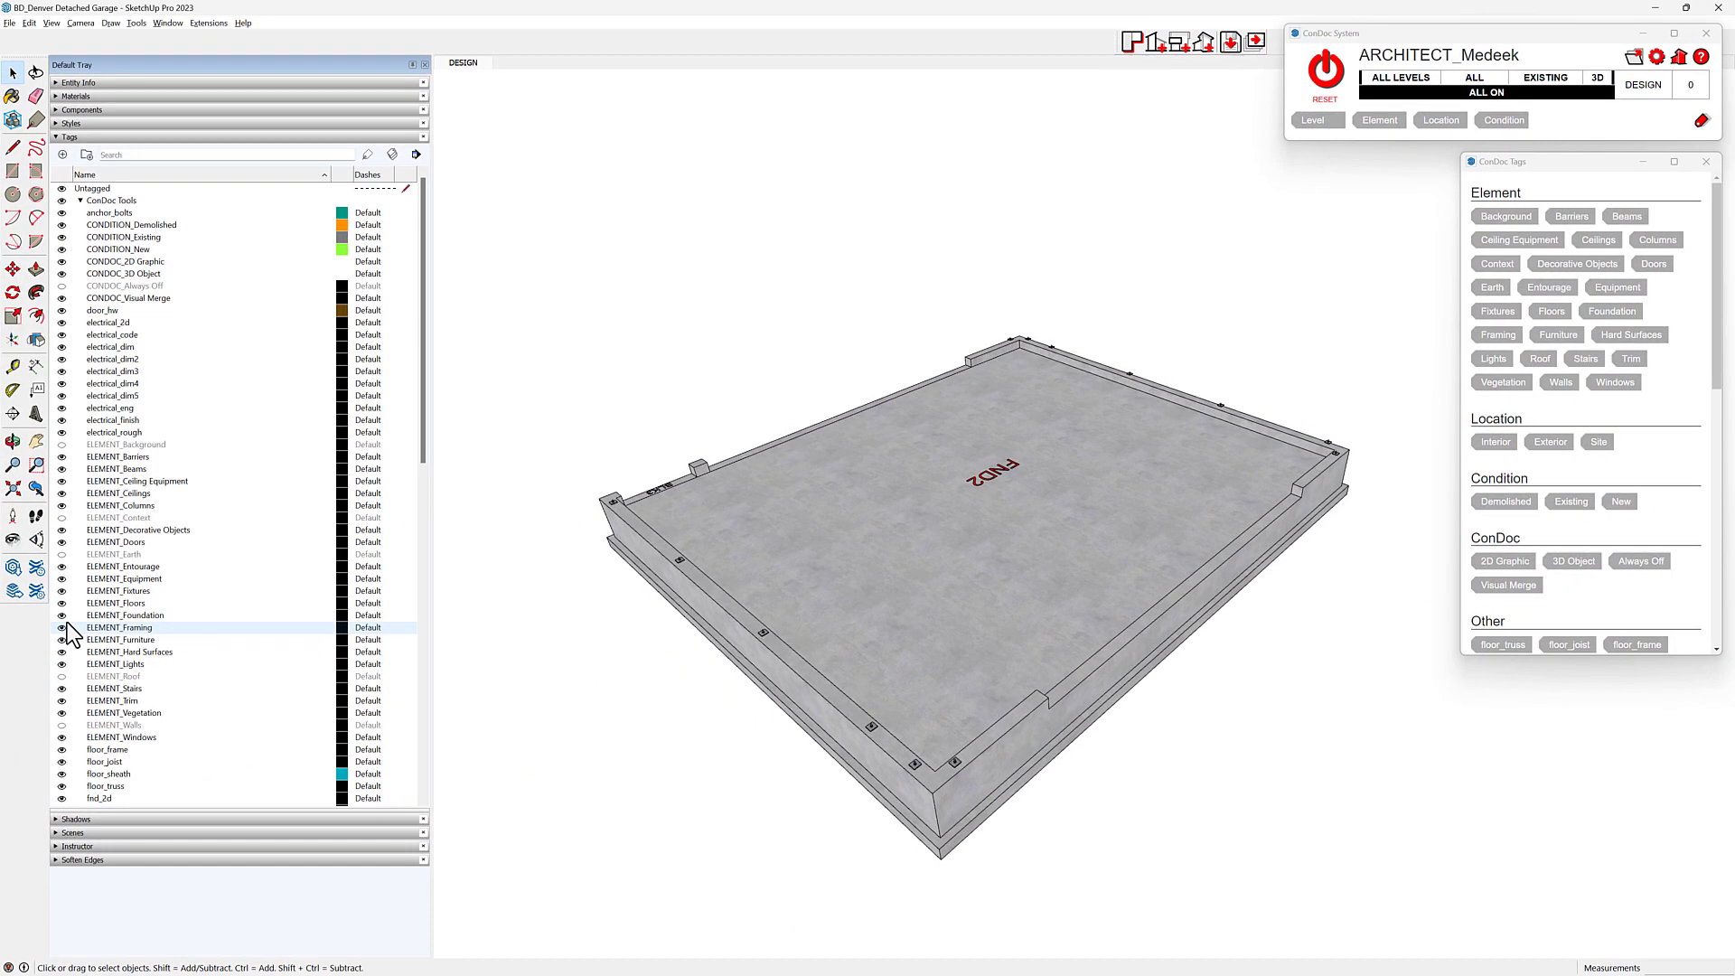
left_click(61, 614)
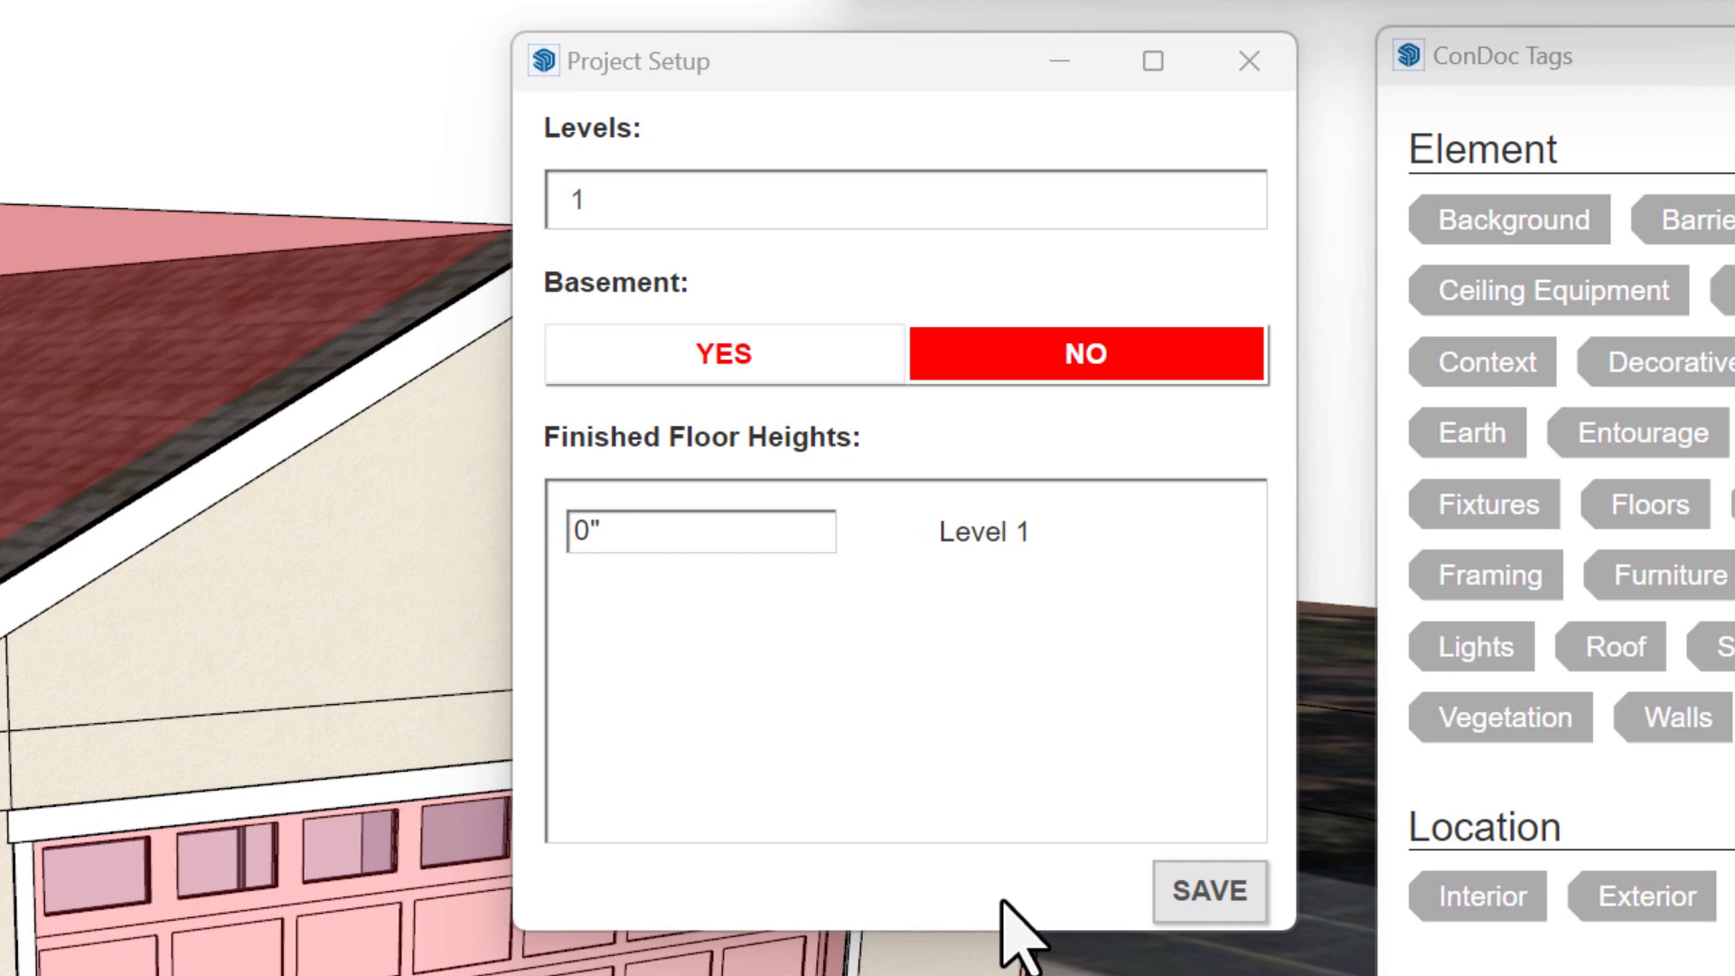
Save the project setup with 1 level, no basement, and Level 1 at 0".
left_click(1218, 903)
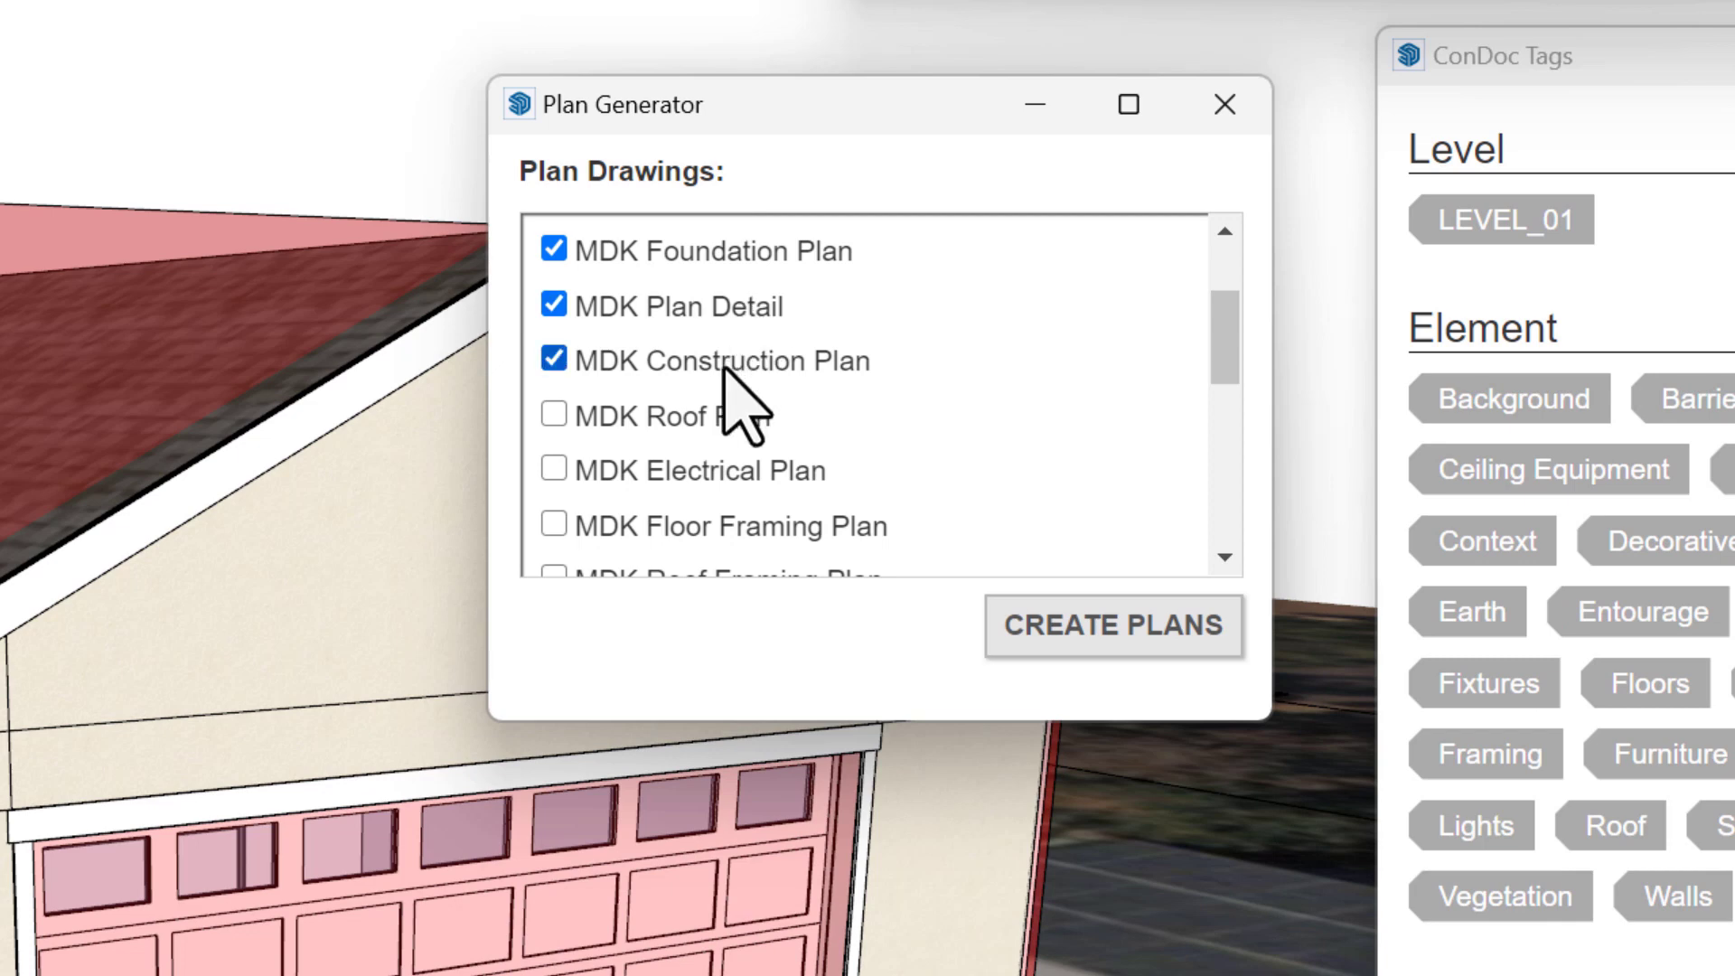
Generate the plan scenes and preview the Foundation, Plan Detail Fine/Medium and Construction Light/Heavy scenes.
left_click(1080, 660)
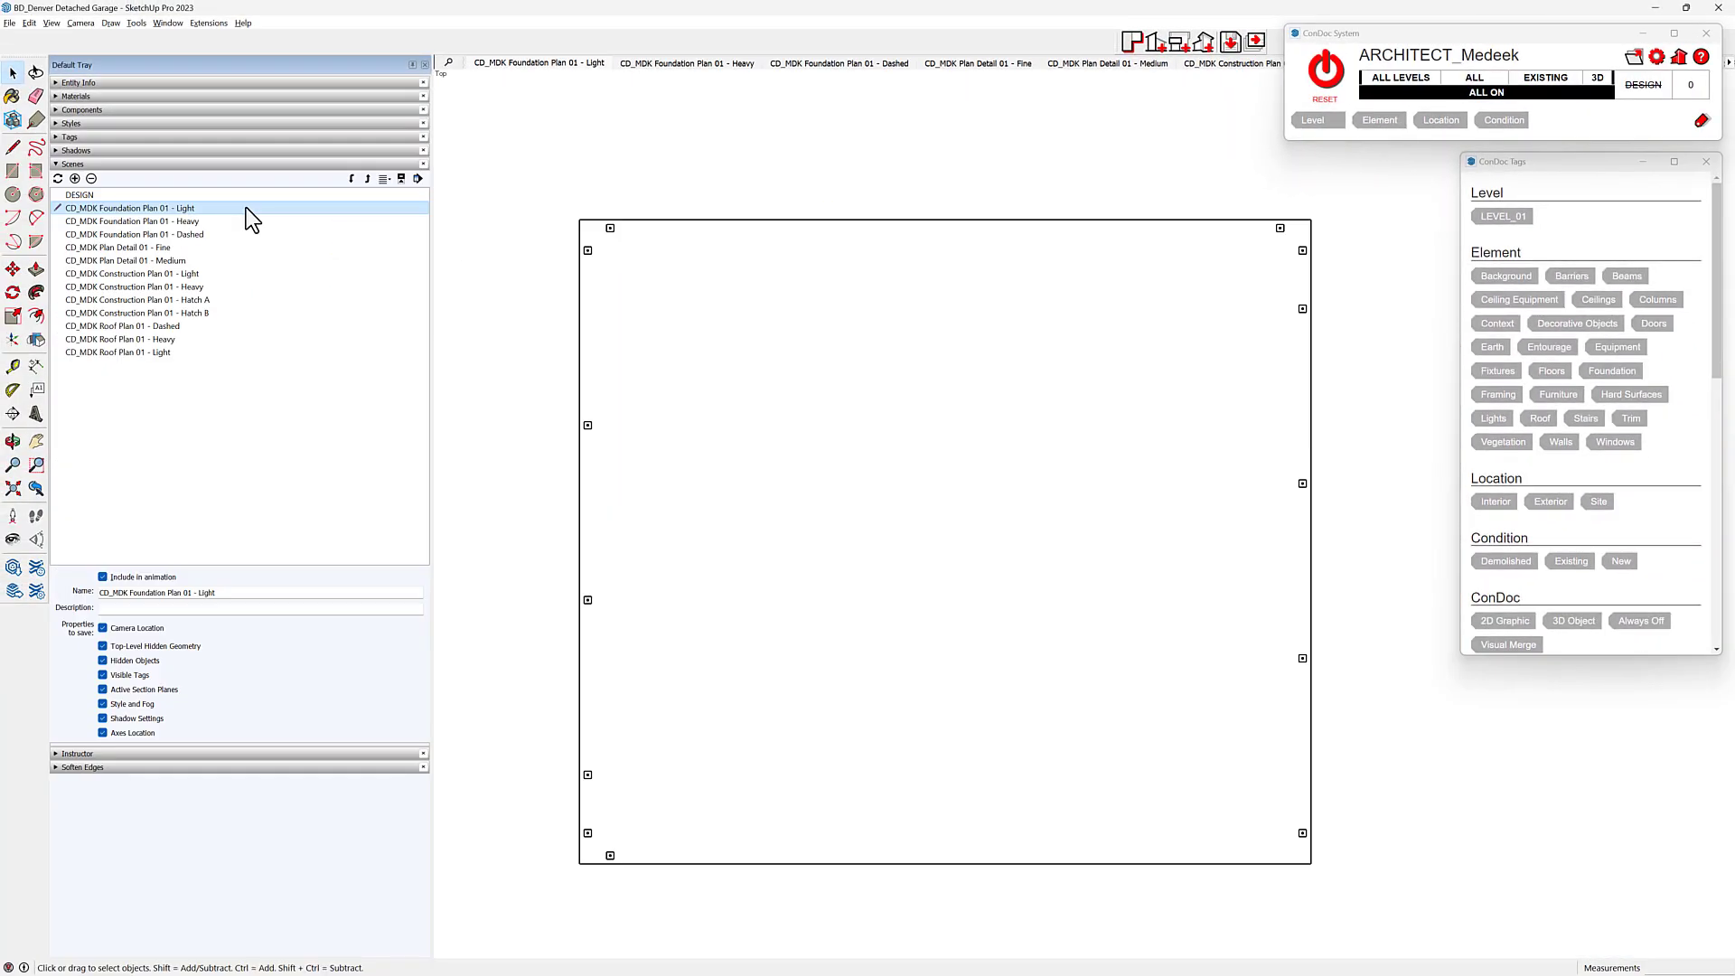
left_click(246, 220)
left_click(247, 234)
left_click(246, 245)
left_click(242, 258)
left_click(242, 273)
left_click(242, 286)
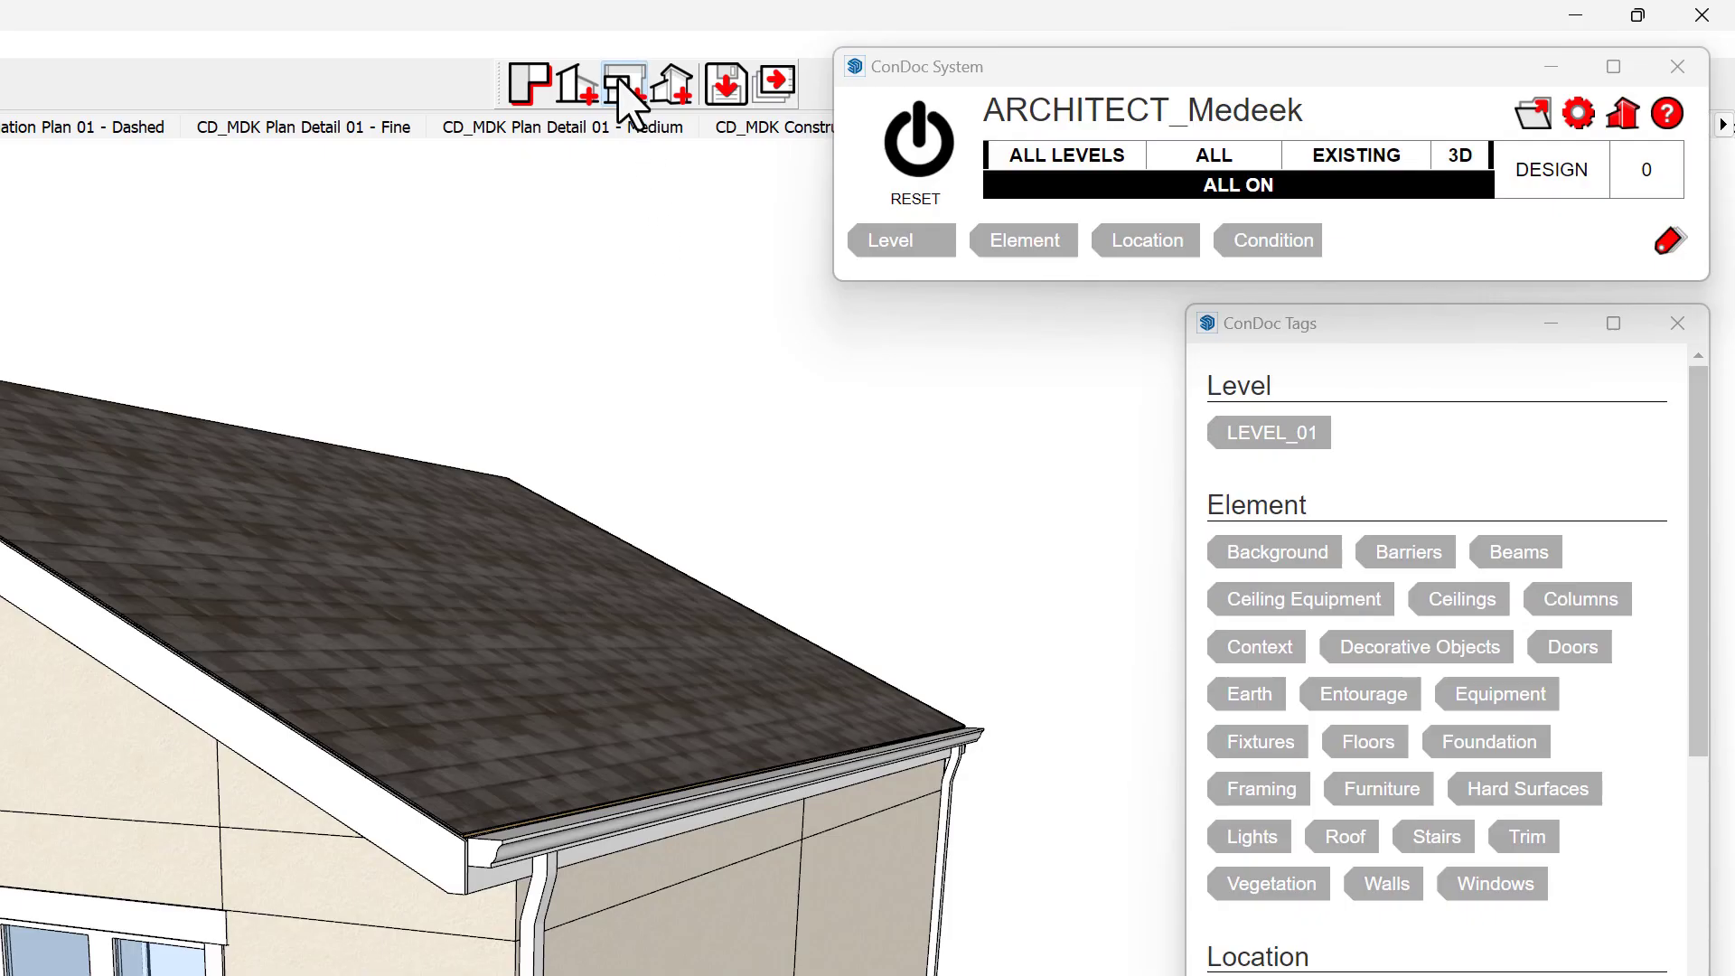
Create elevations from the front gable face using the MDK CAD Elevation (Shadows) style.
left_click(624, 86)
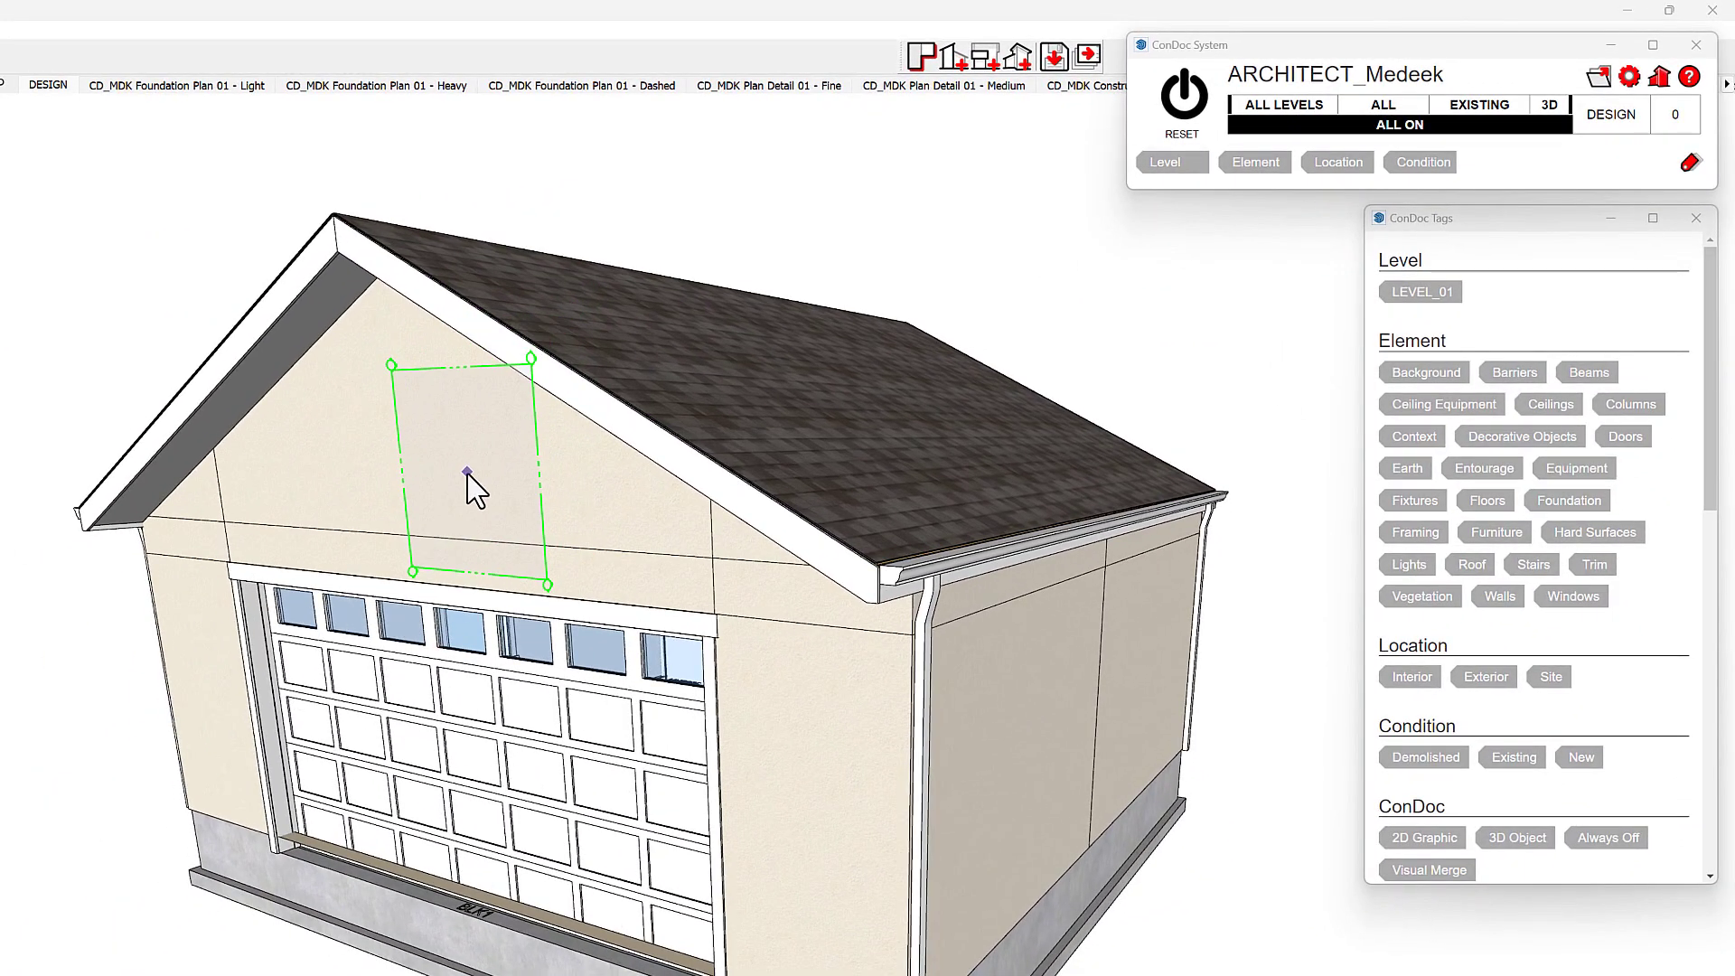
left_click(468, 473)
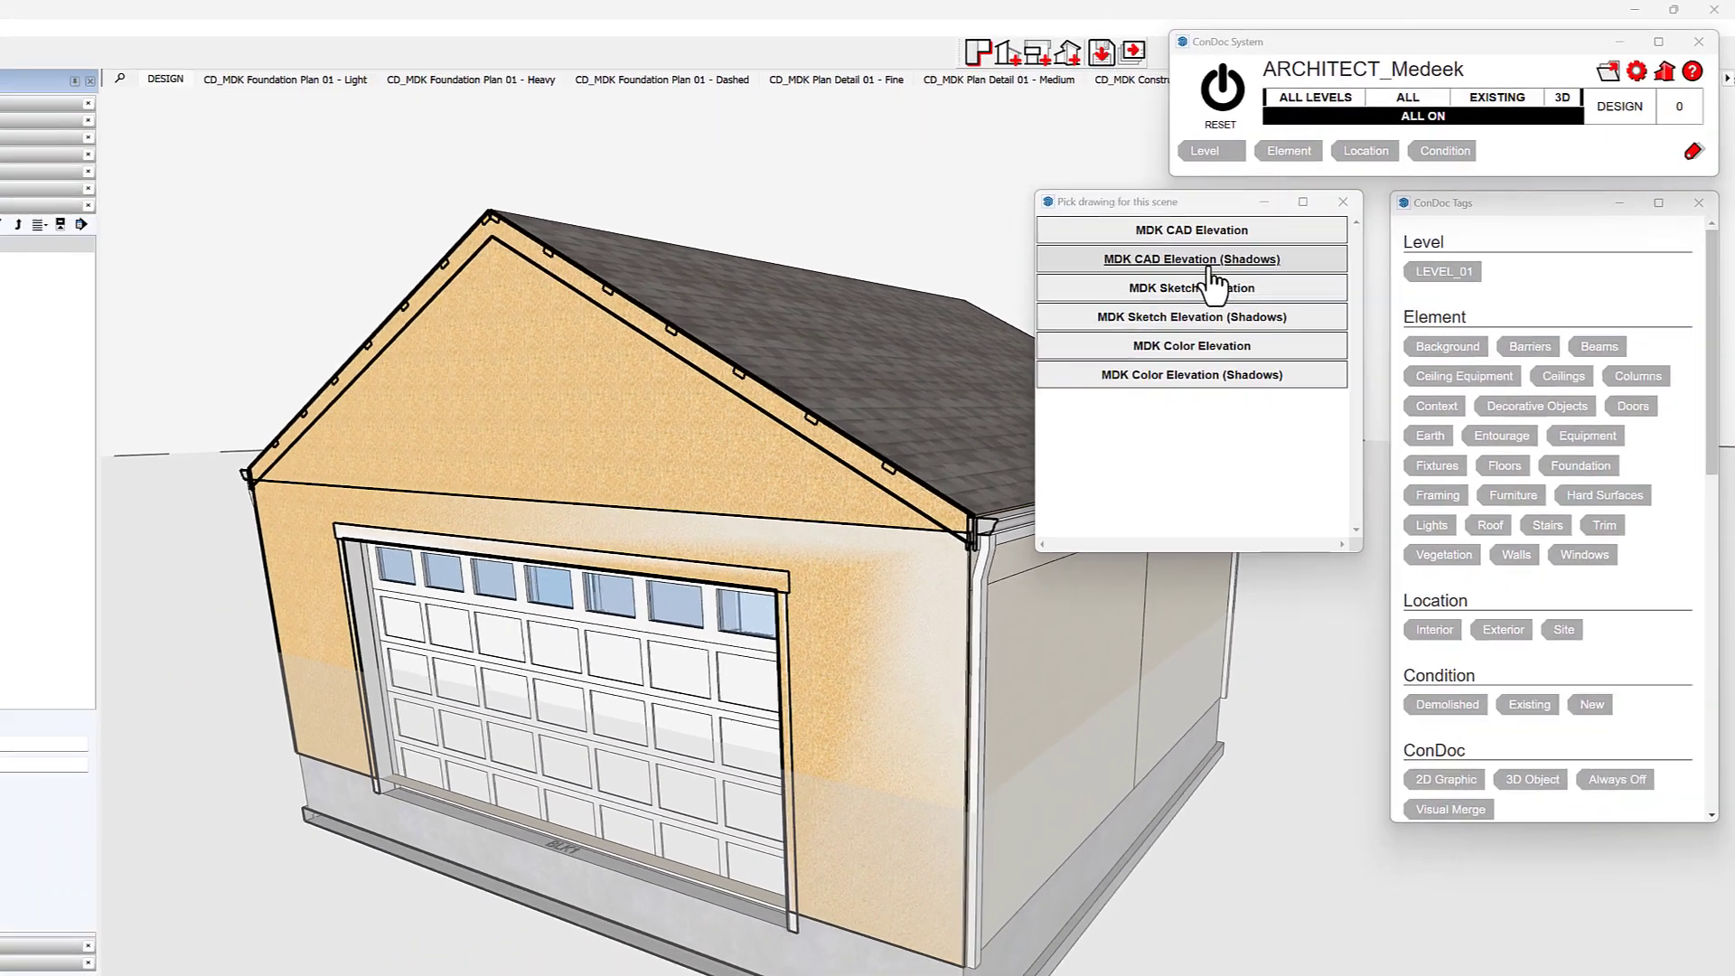
left_click(1166, 282)
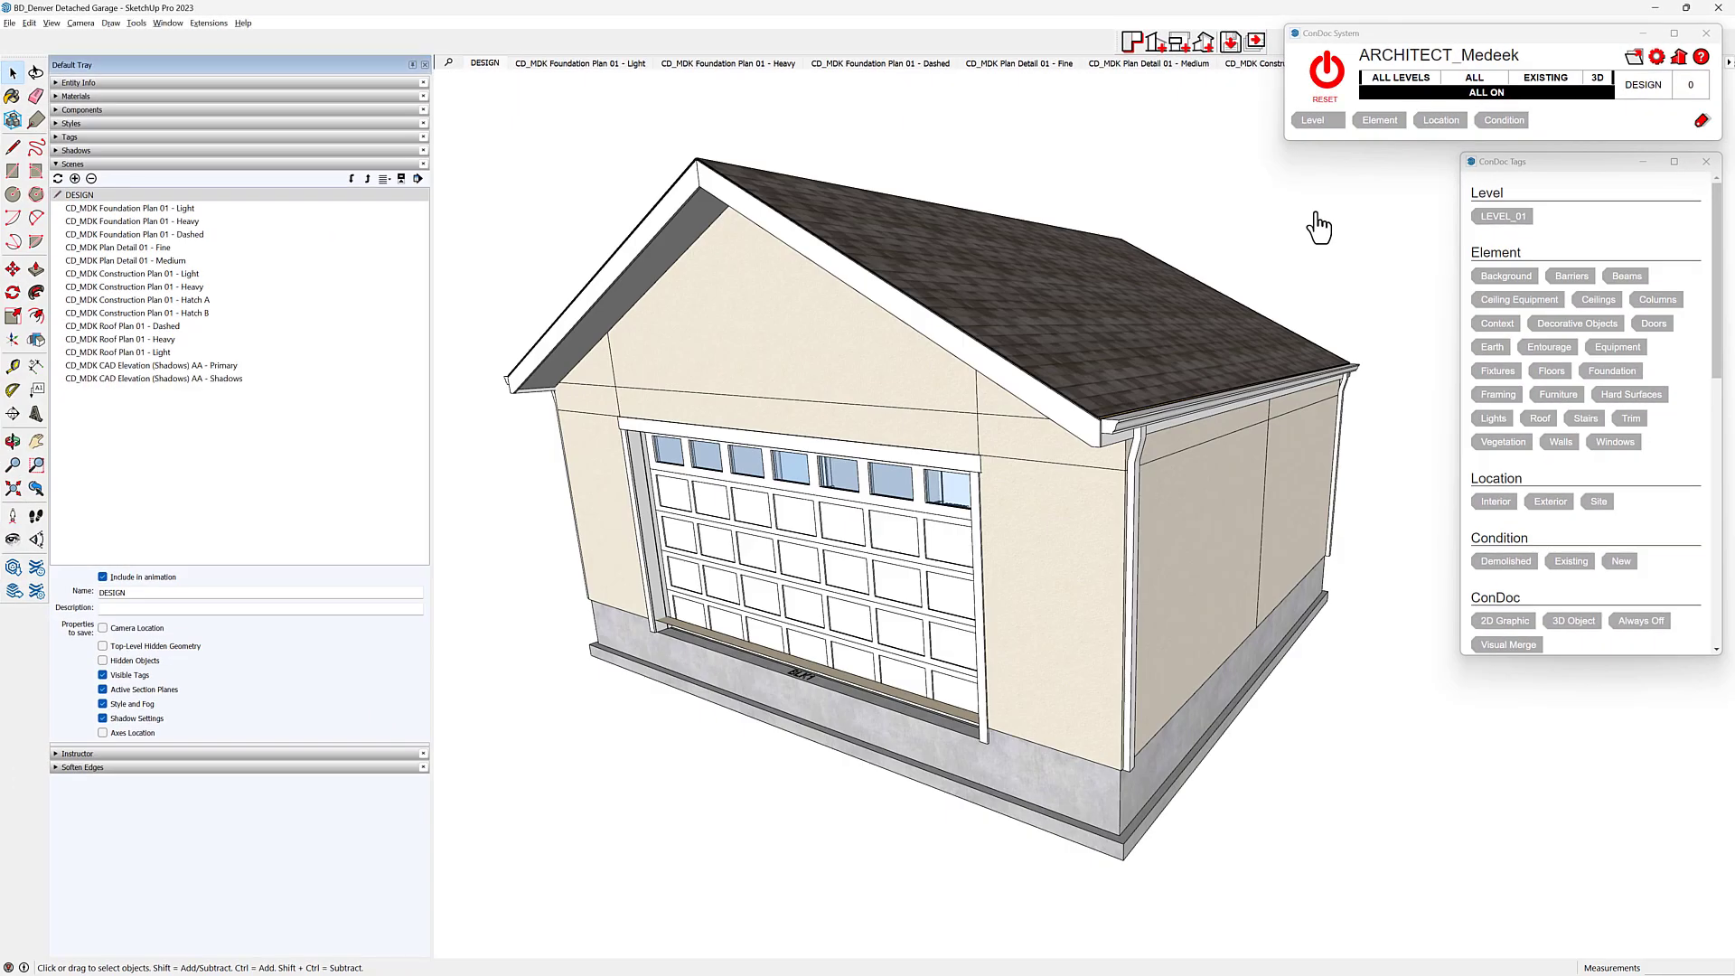
Review the Primary and Shadows elevation scenes AA, BB, CC and DD.
left_click(236, 366)
left_click(235, 379)
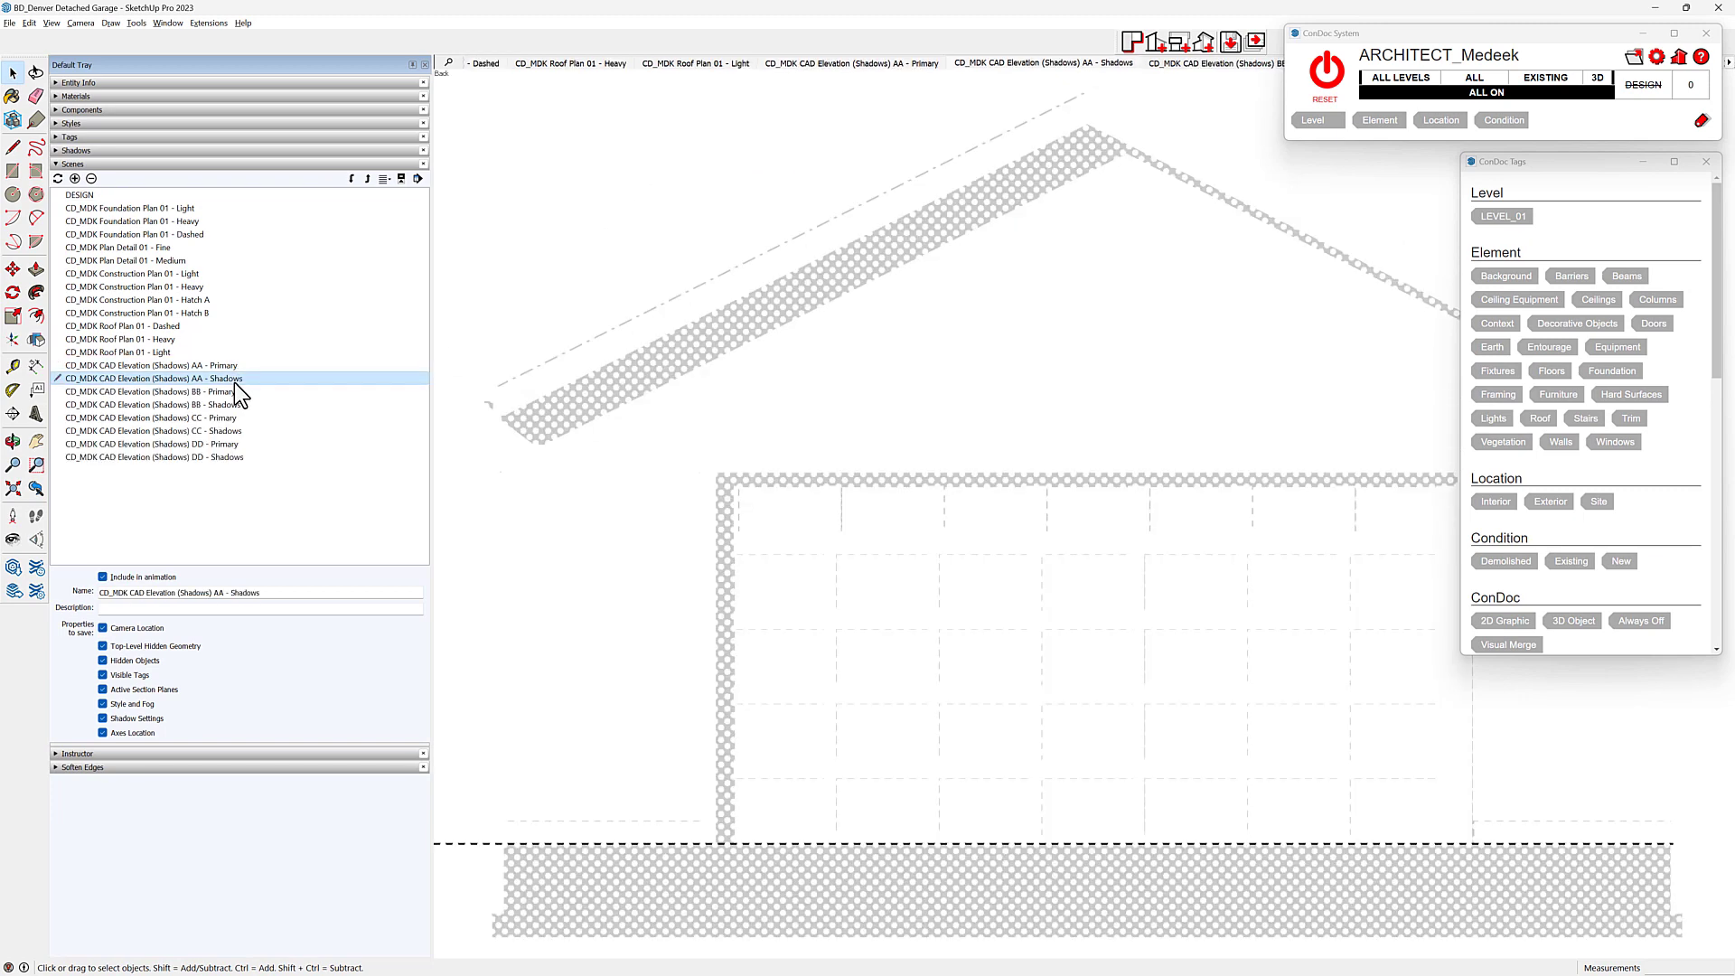
left_click(232, 393)
left_click(232, 406)
left_click(233, 419)
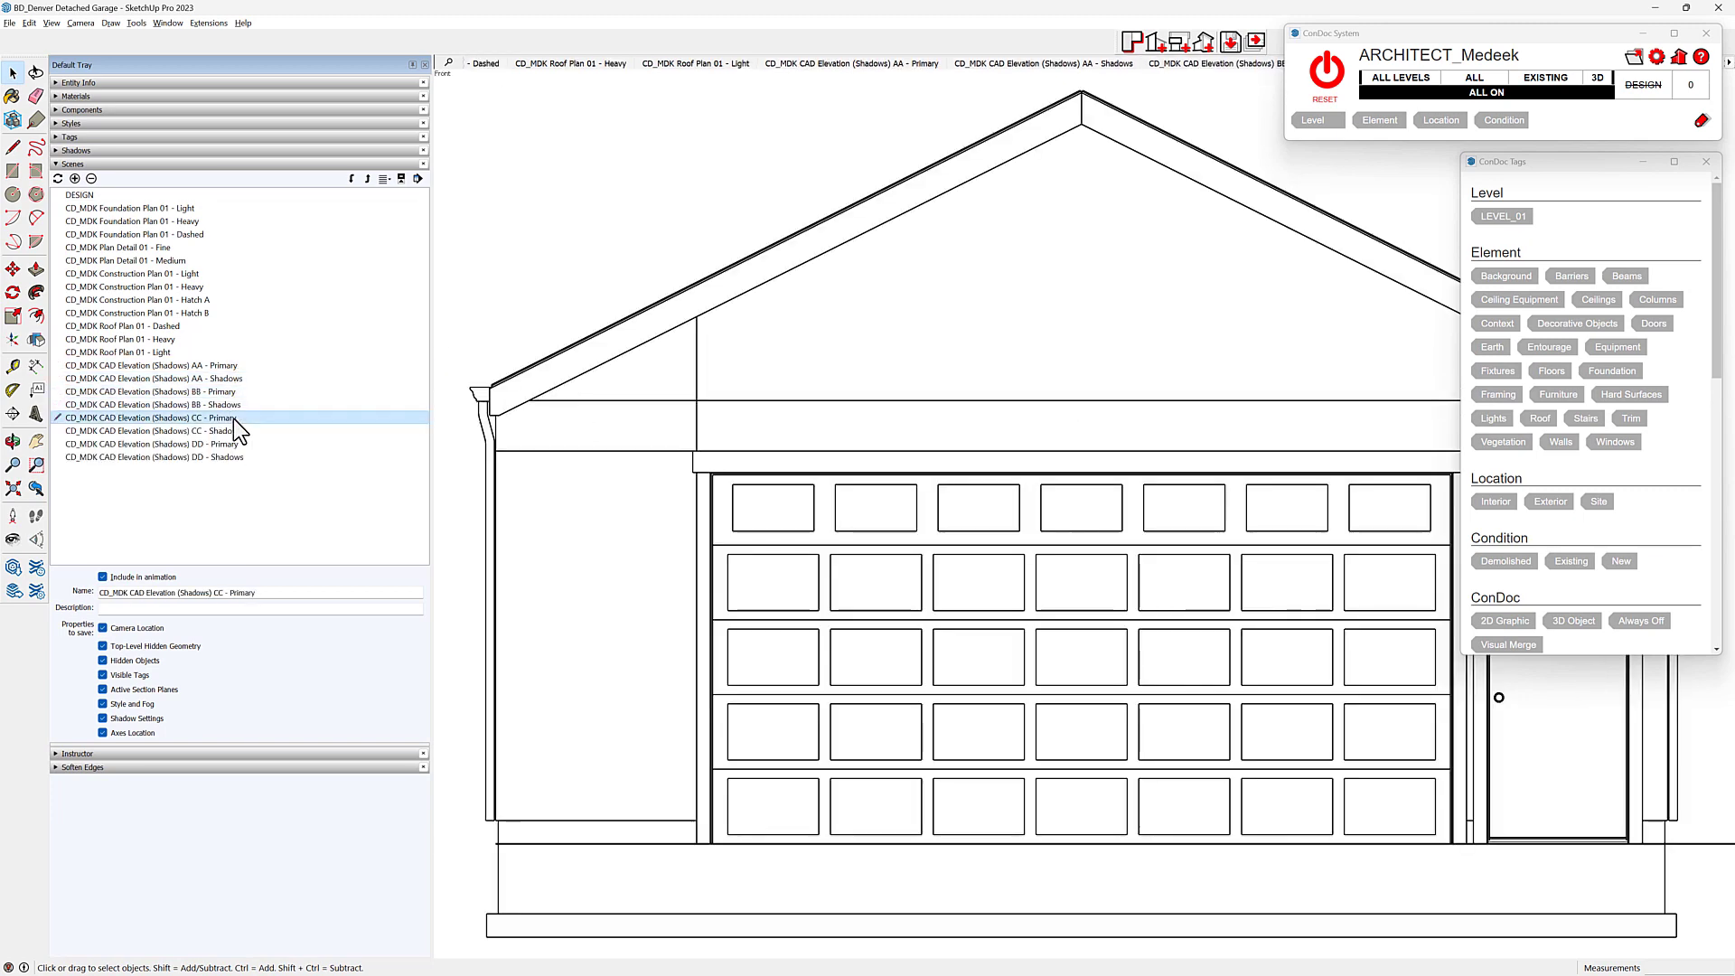
left_click(230, 432)
left_click(230, 444)
left_click(230, 457)
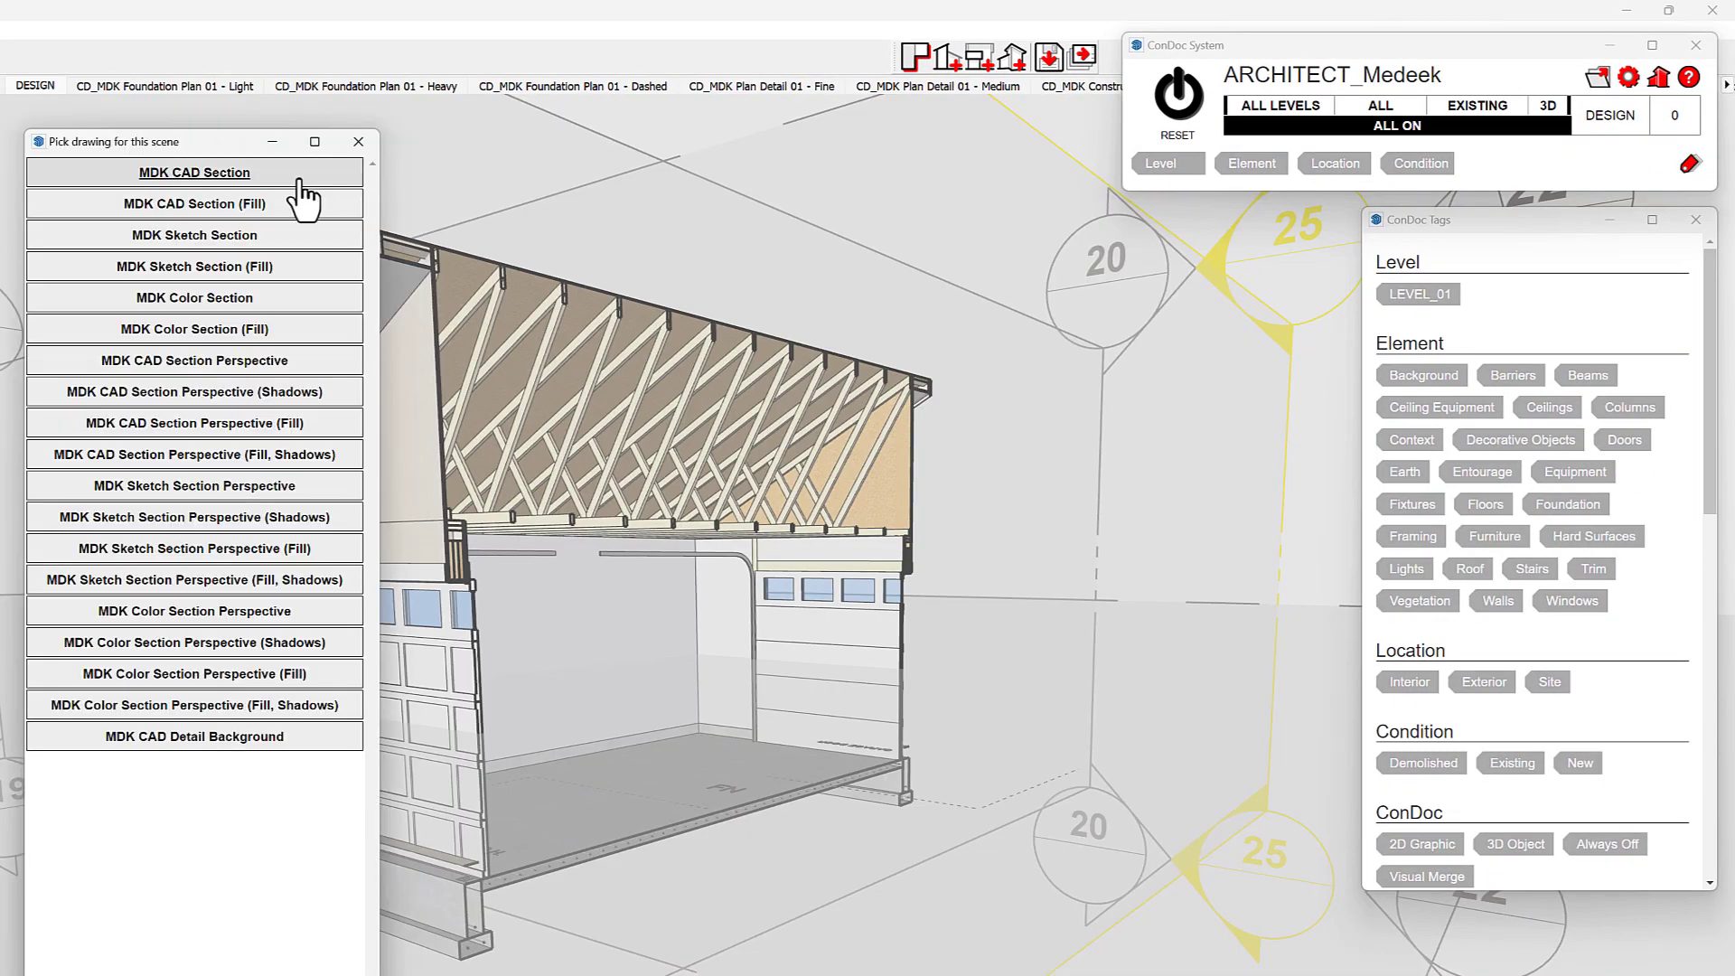
Create MDK CAD Section scenes and view the Section AA and BB foreground scenes.
left_click(302, 191)
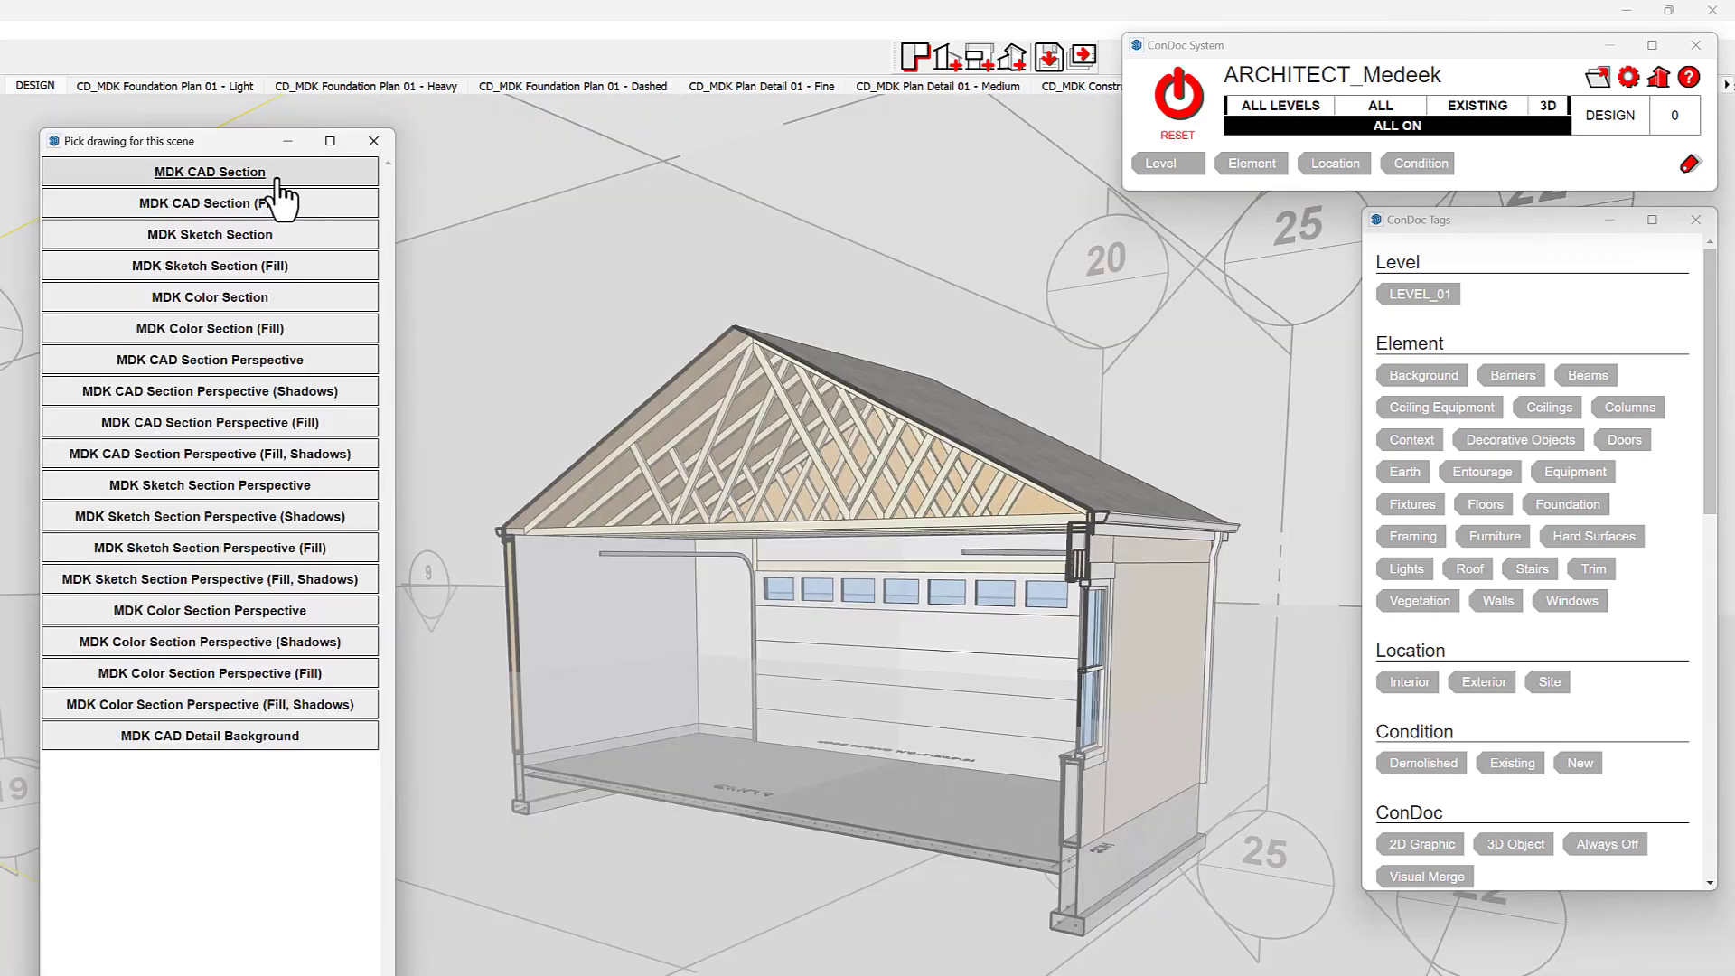
left_click(290, 186)
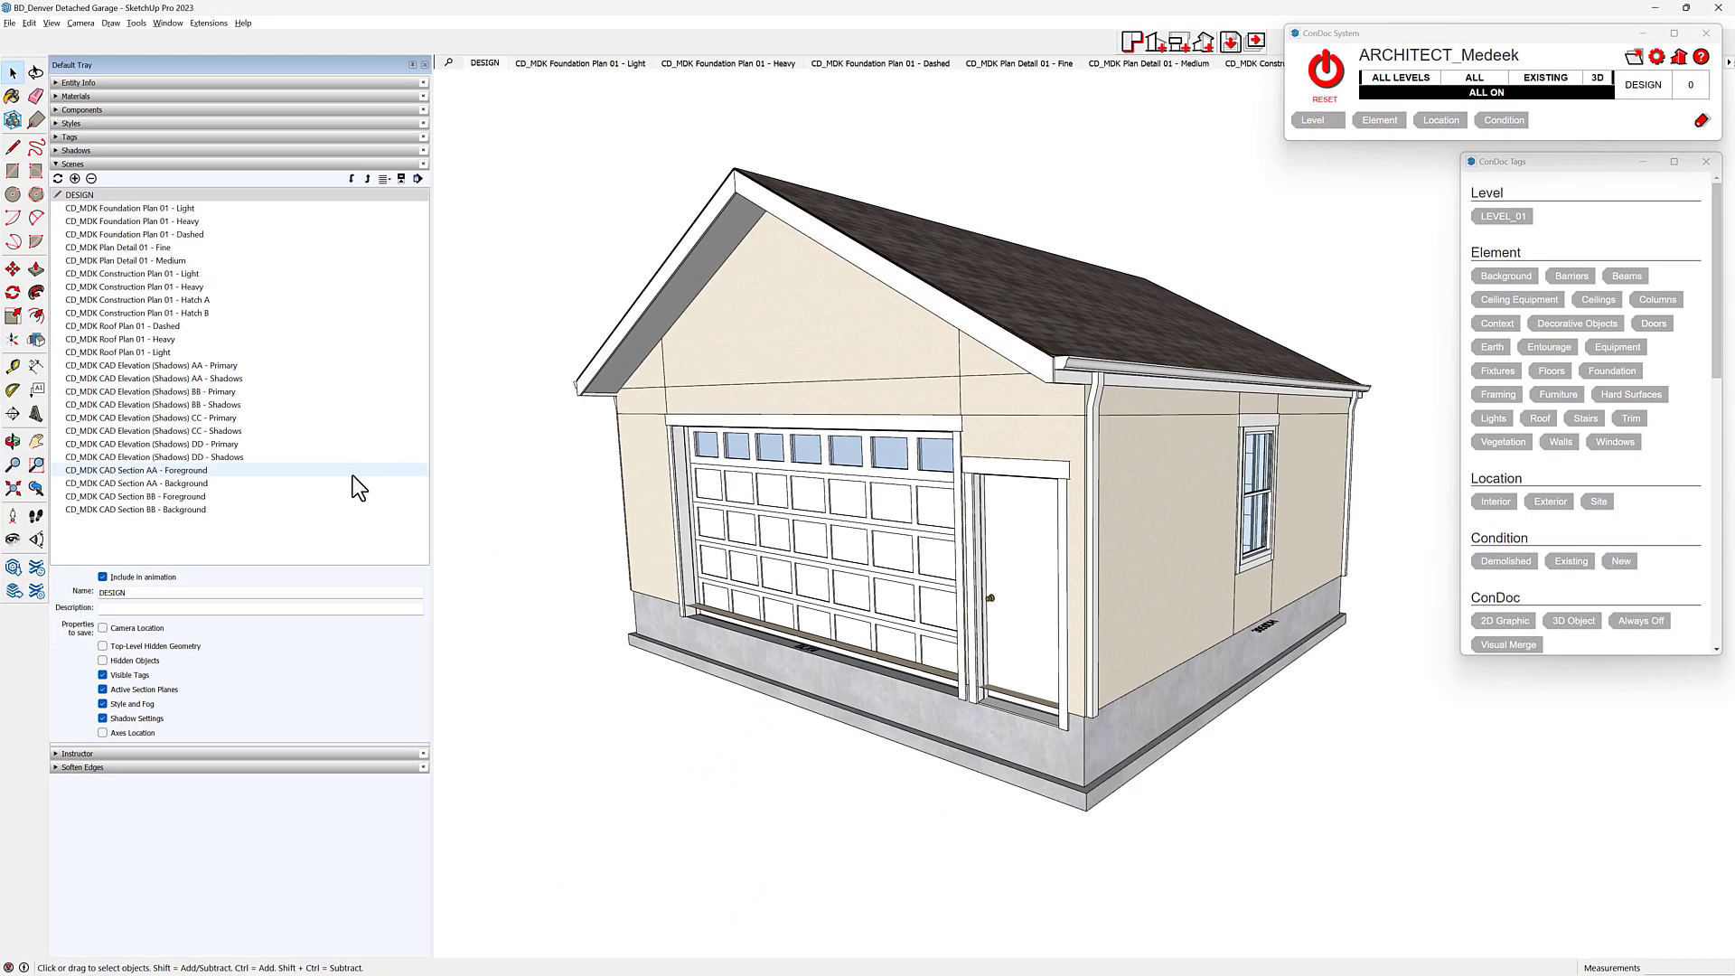
double_click(353, 474)
left_click(347, 494)
double_click(347, 496)
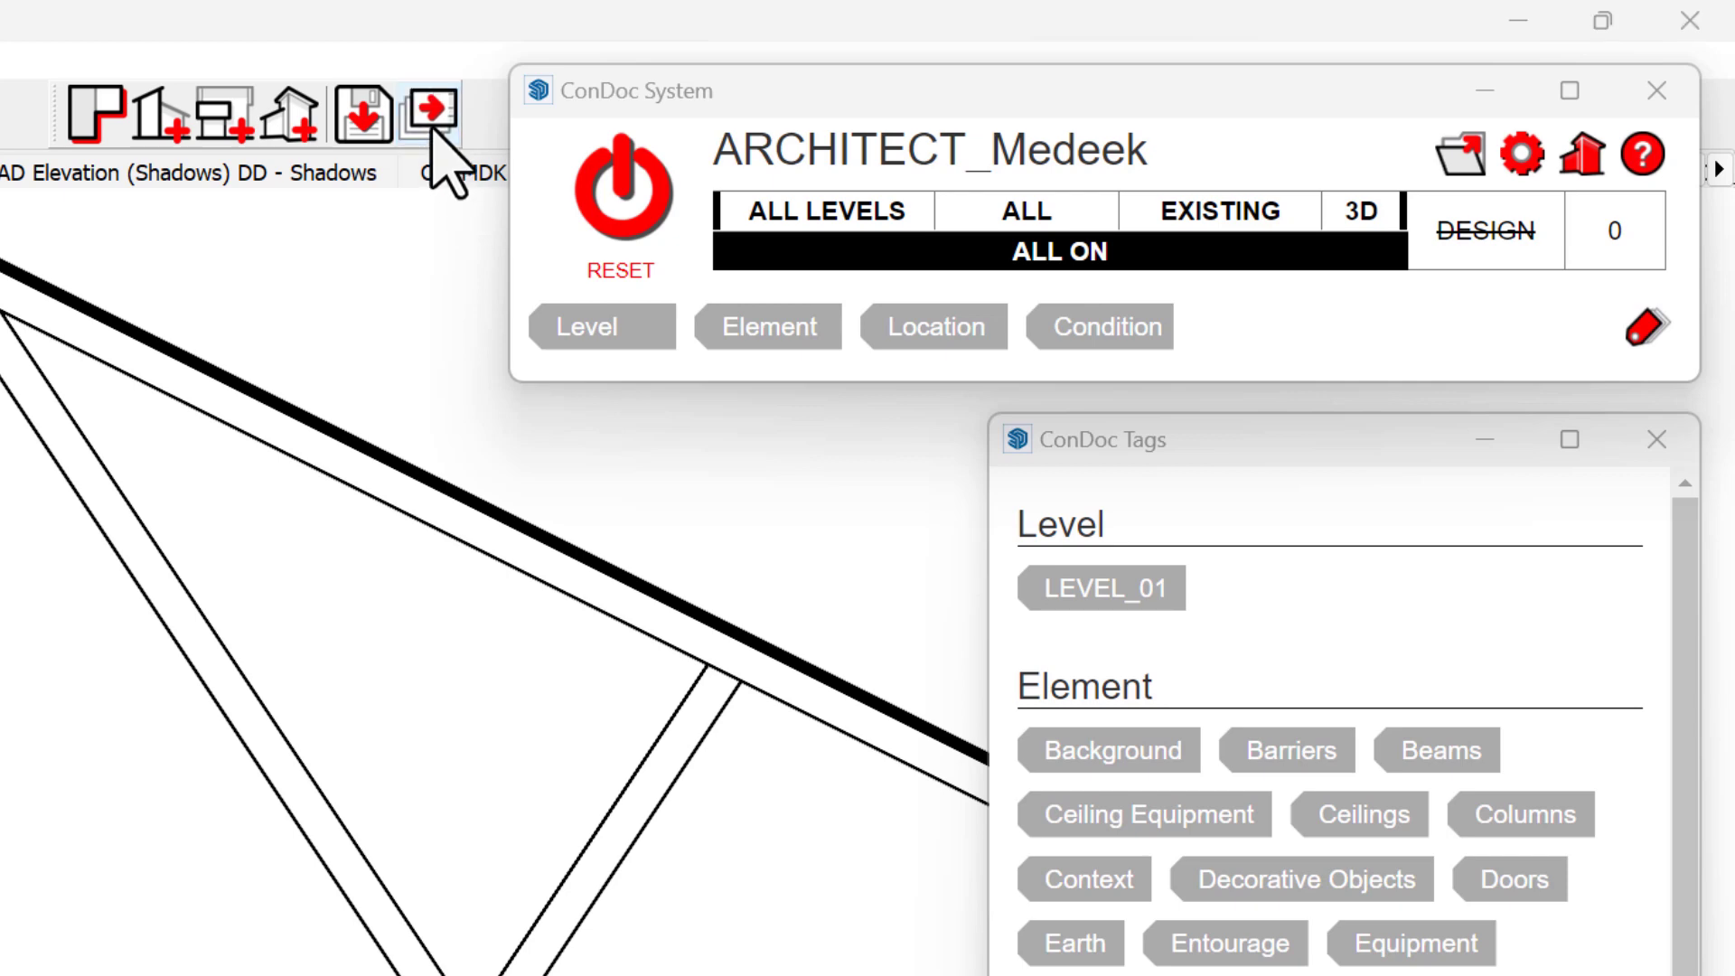
In Drawing Export, scale Roof Plan 01 to 1/8" and Sections AA and BB to 1/2".
left_click(431, 125)
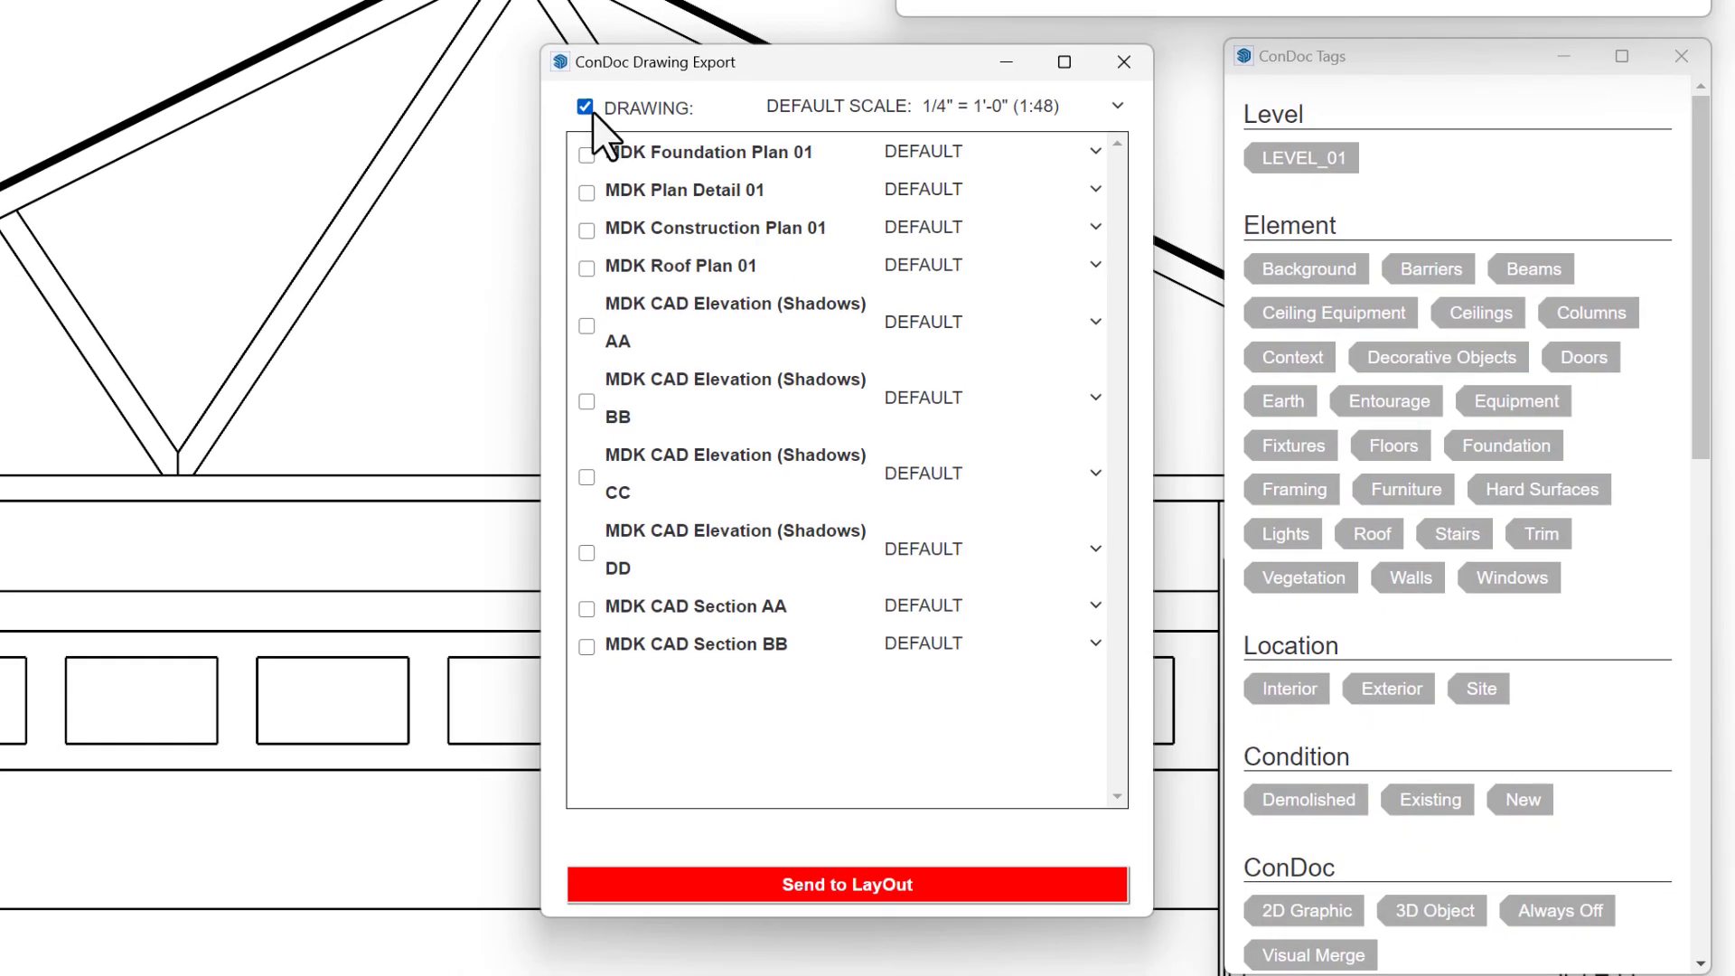
left_click(913, 265)
left_click(895, 351)
left_click(994, 605)
left_click(1039, 774)
left_click(1040, 644)
left_click(1097, 818)
Send the chosen drawings to LayOut using the title-block sheet template.
left_click(1001, 885)
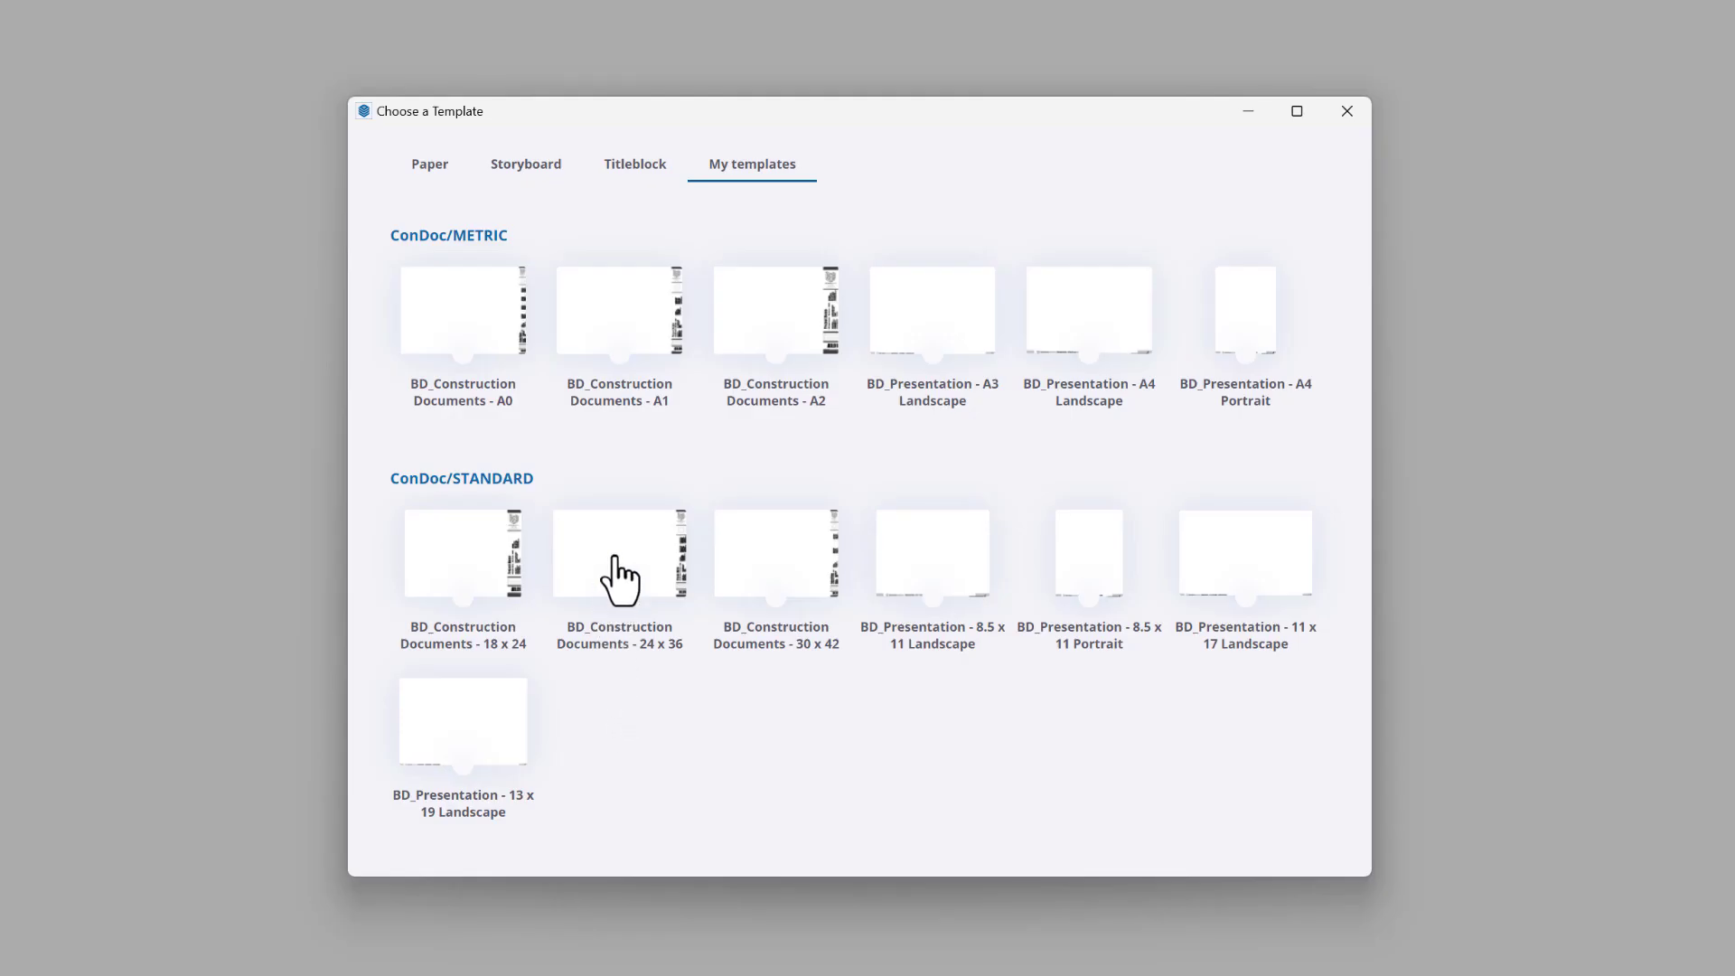
left_click(620, 579)
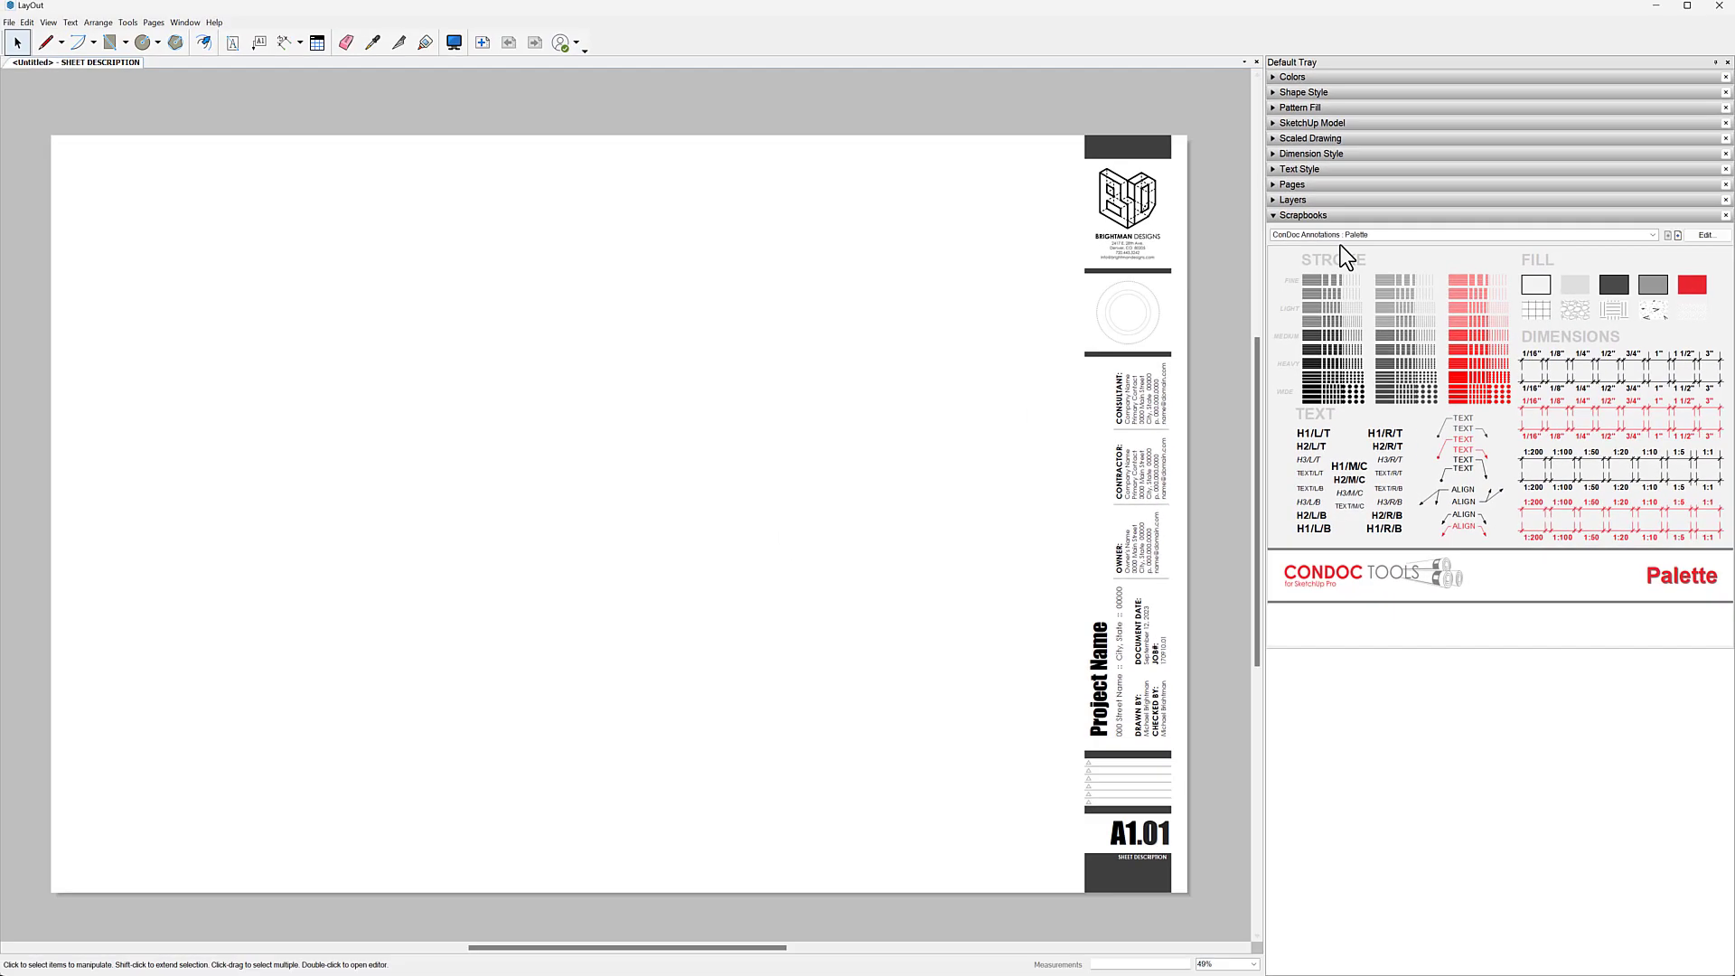
left_click(1351, 236)
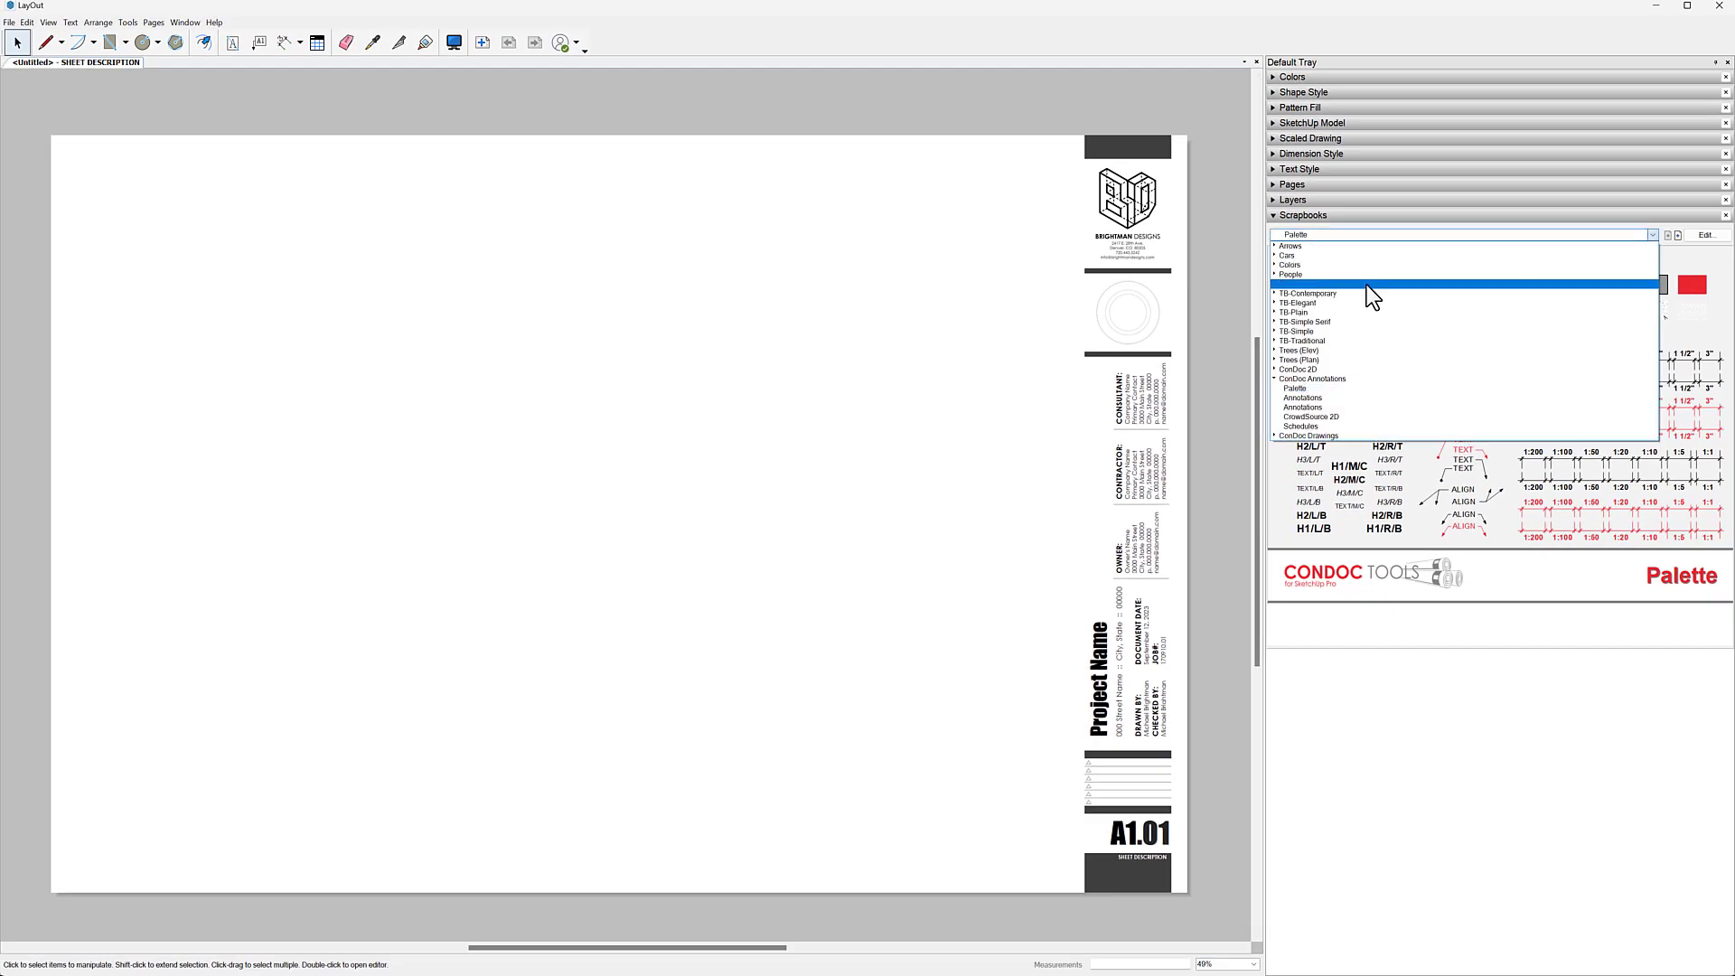
From the ConDoc Drawings scrapbook, place the plan drawing onto the title-block sheet.
left_click(1347, 435)
scroll(1464, 386, "down", 1)
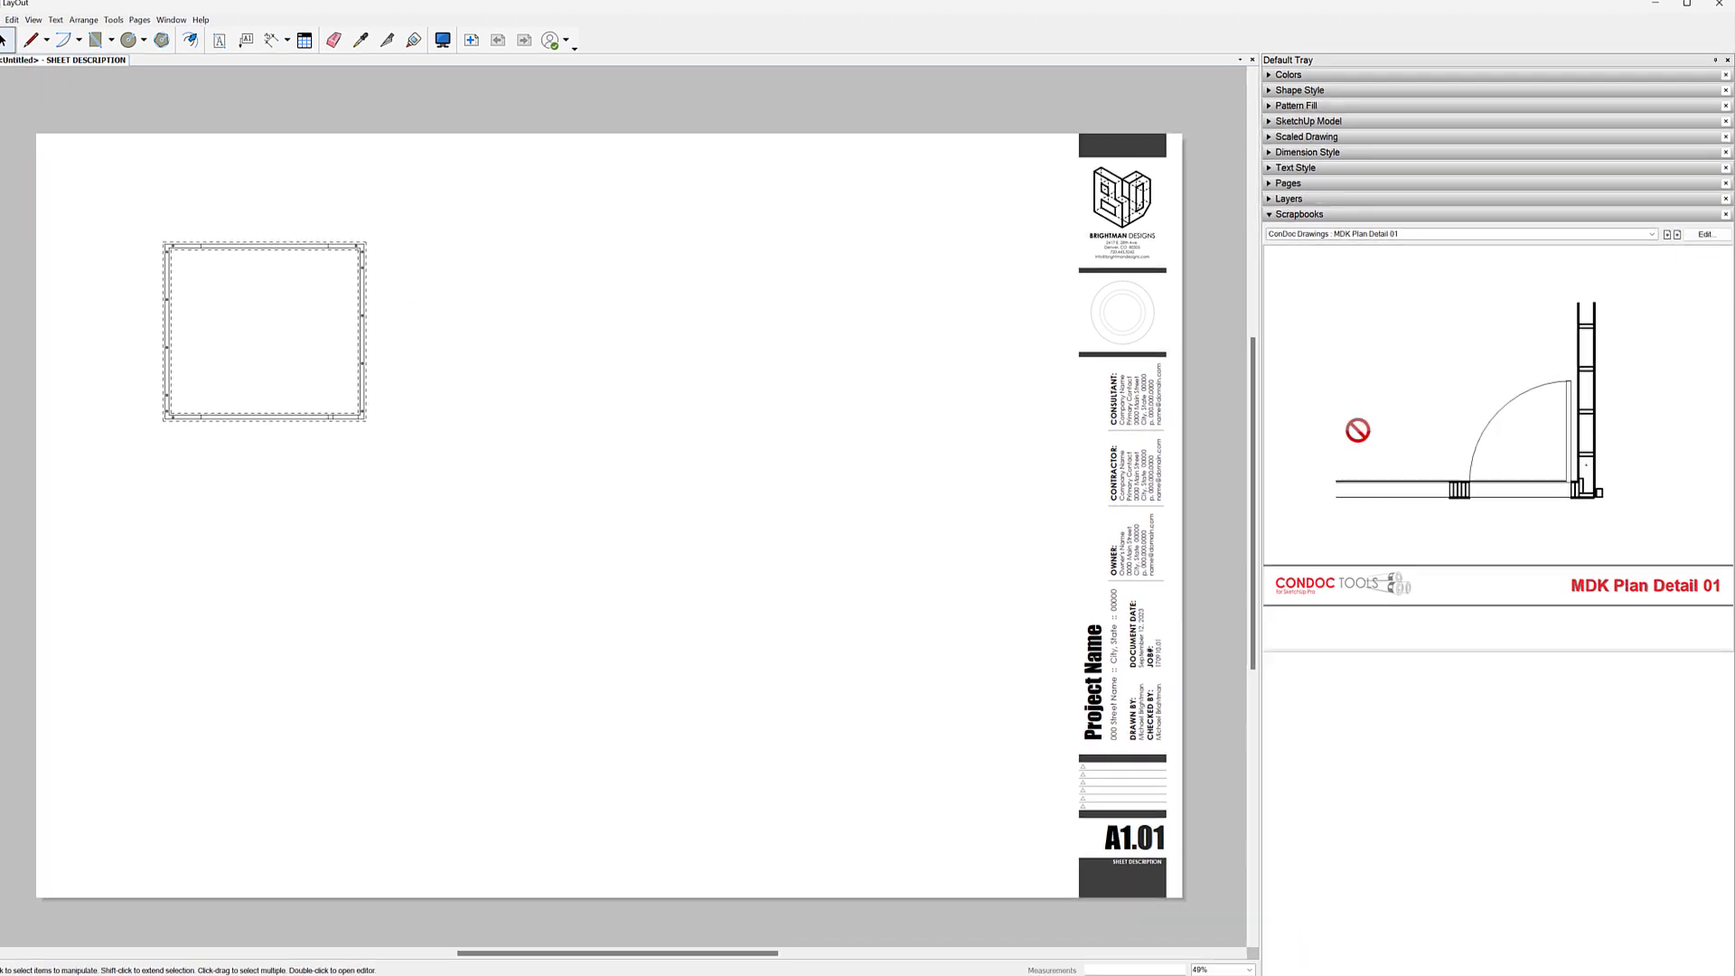
scroll(1450, 289, "down", 1)
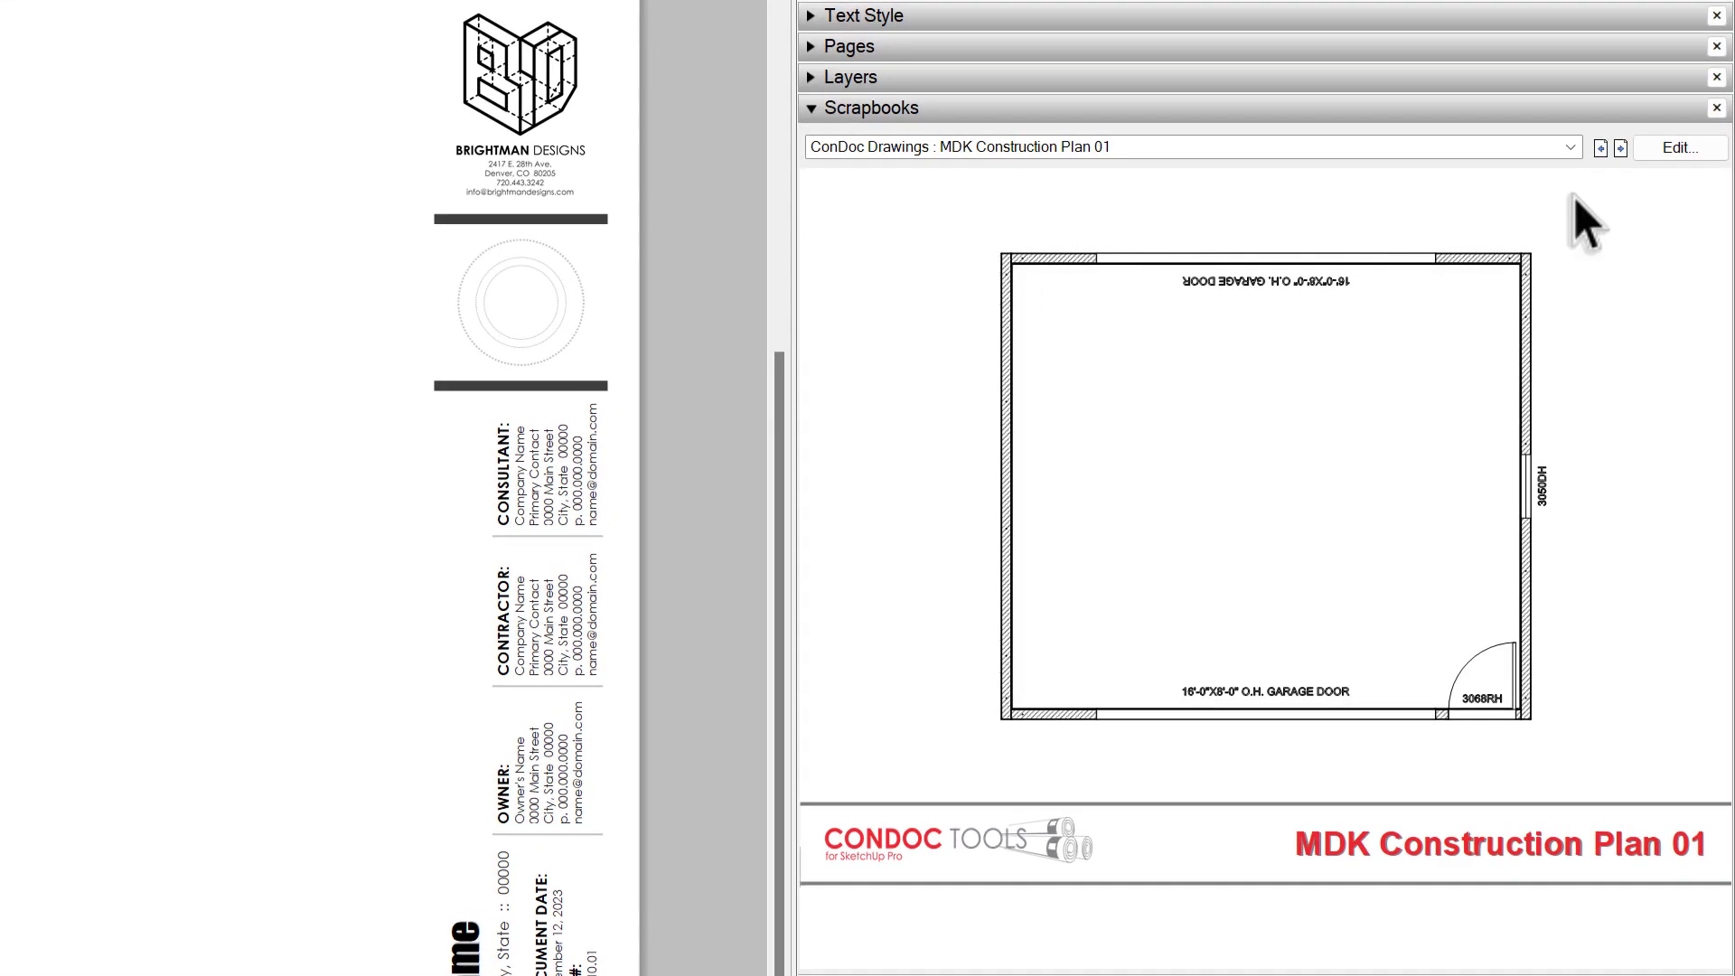
scroll(1445, 244, "down", 1)
left_click_drag(1338, 325, 1030, 267)
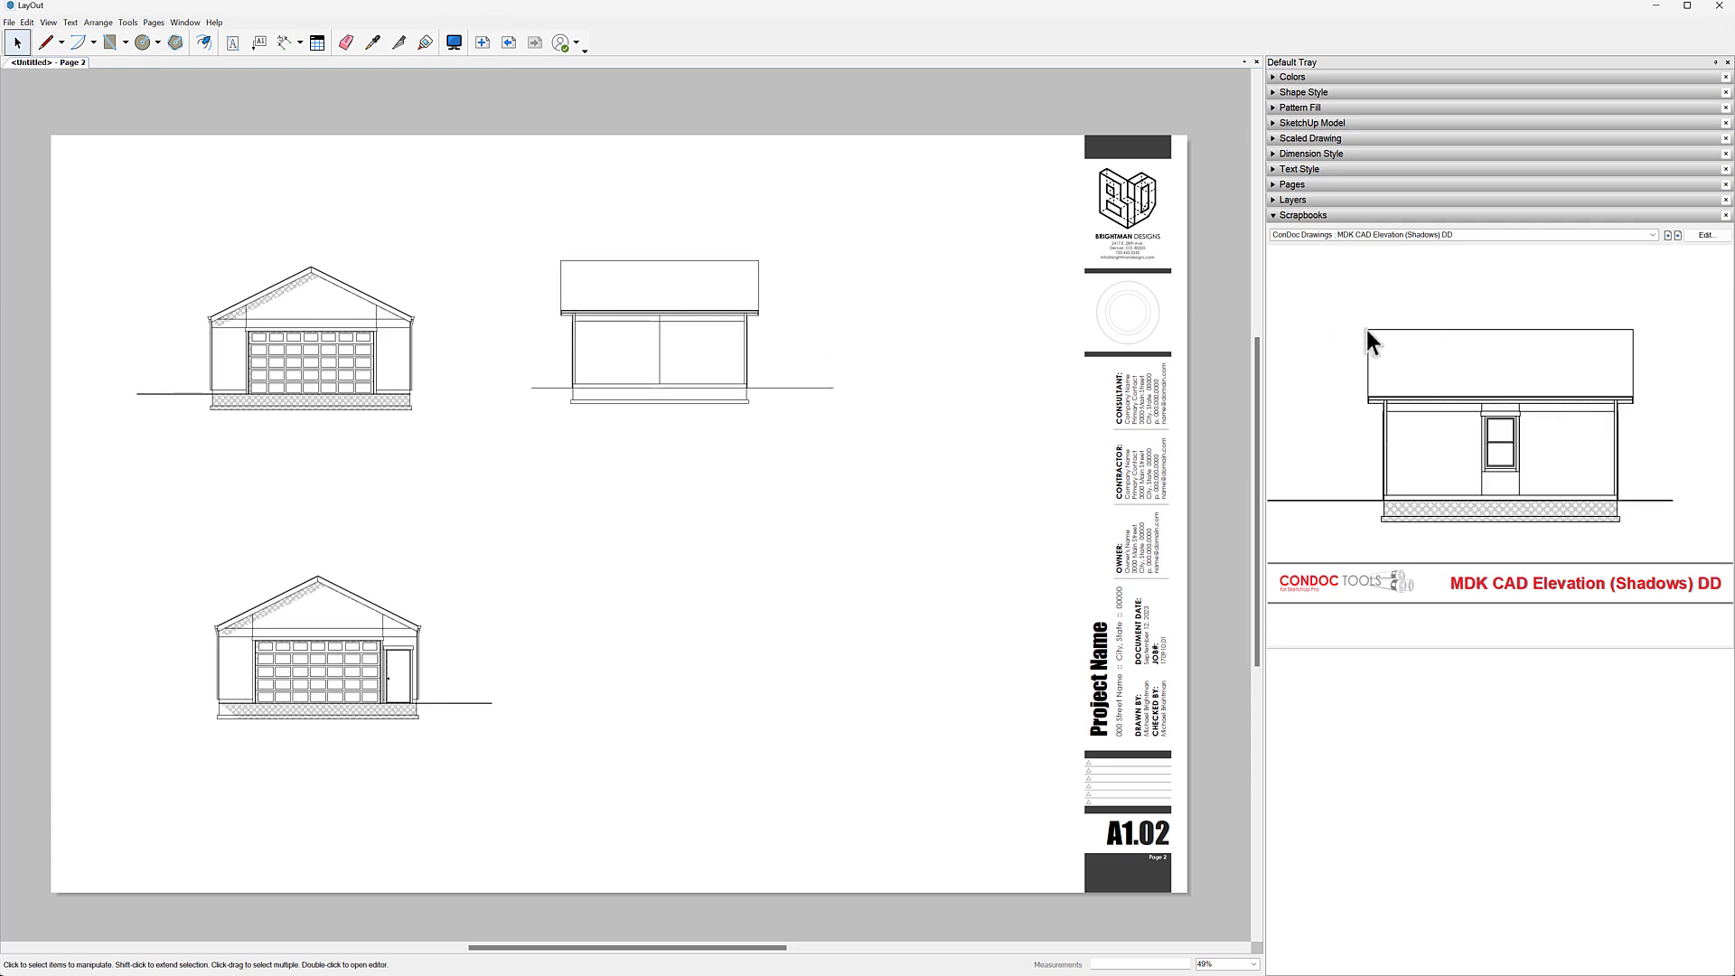
Add sheet A1.03 and place the MDK CAD Section drawing on it.
left_click(482, 43)
left_click(1677, 235)
mouse_move(1500, 424)
left_mouse_down()
mouse_move(572, 270)
mouse_move(578, 298)
left_mouse_up()
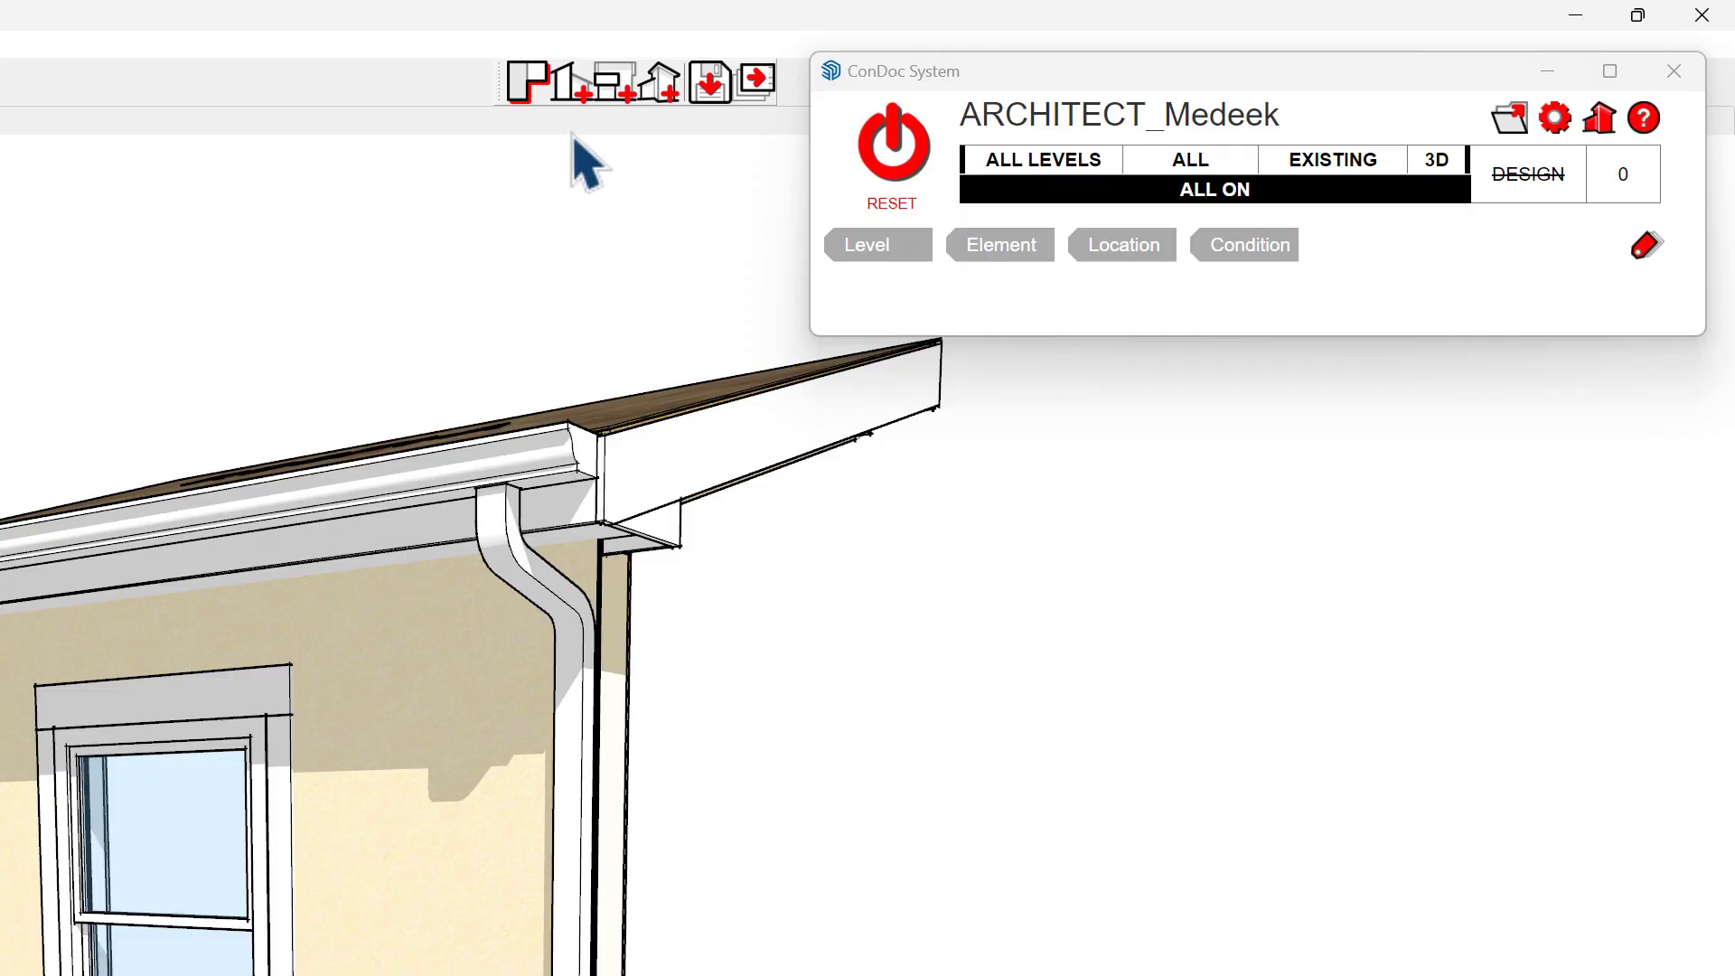
Cut a section through the wall mockup and place the CAD Detail Background drawing on the LayOut page.
left_click(572, 90)
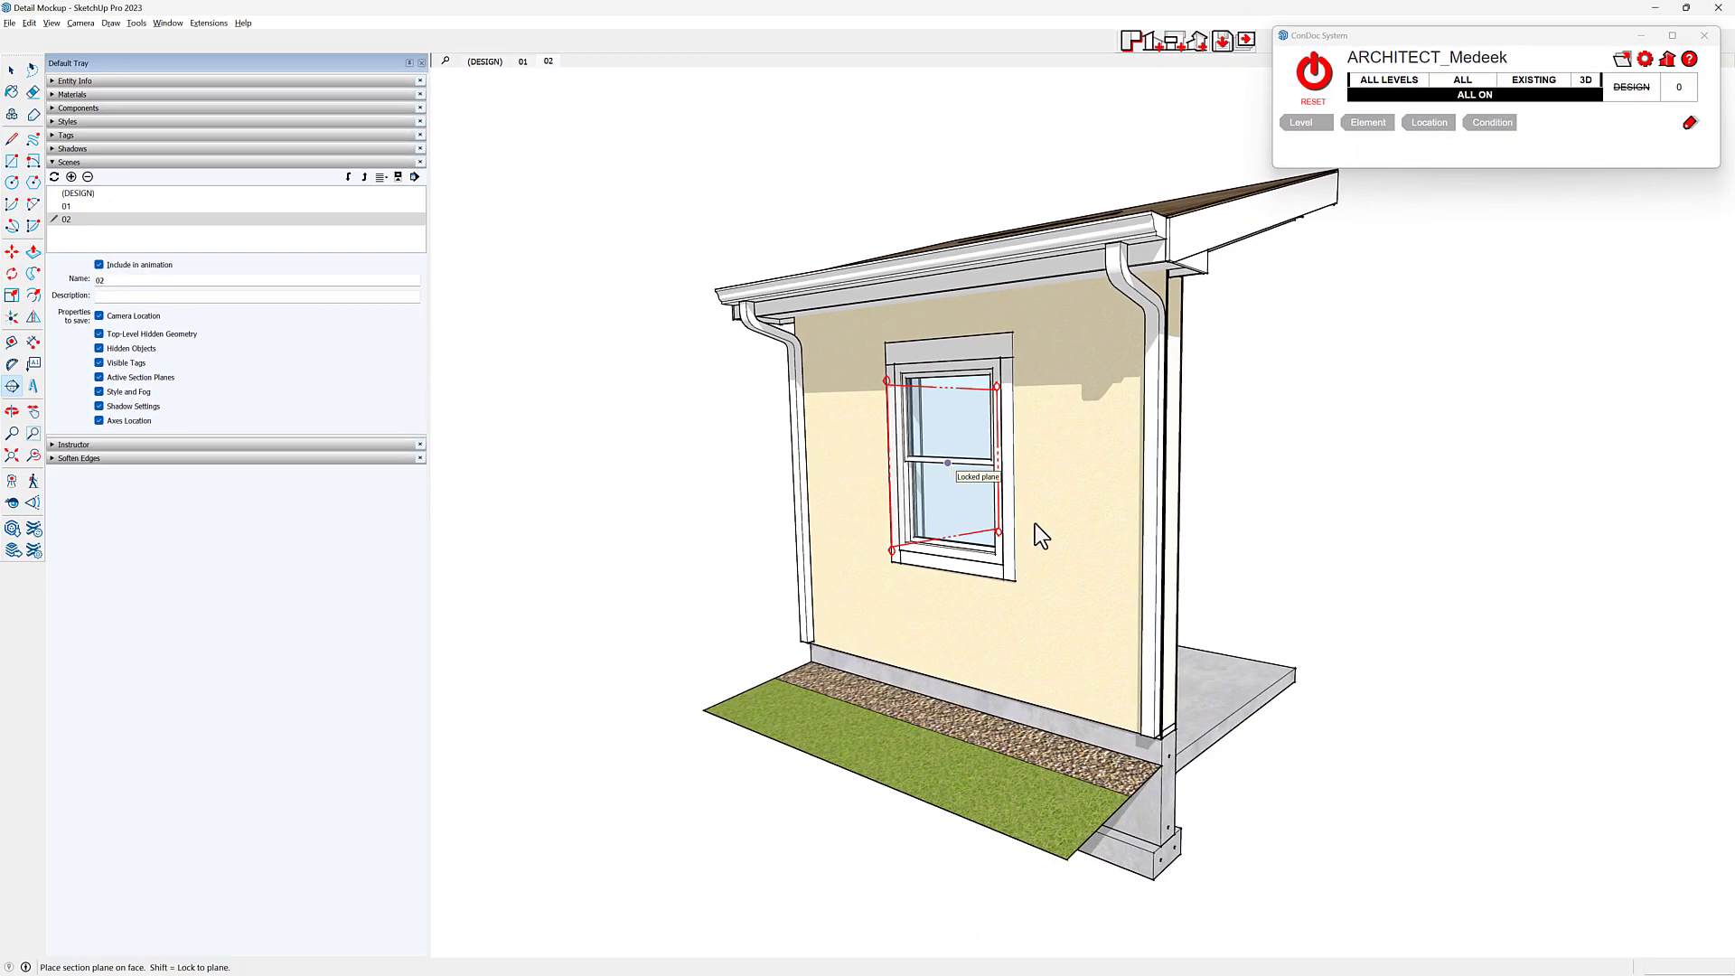
left_click(1006, 504)
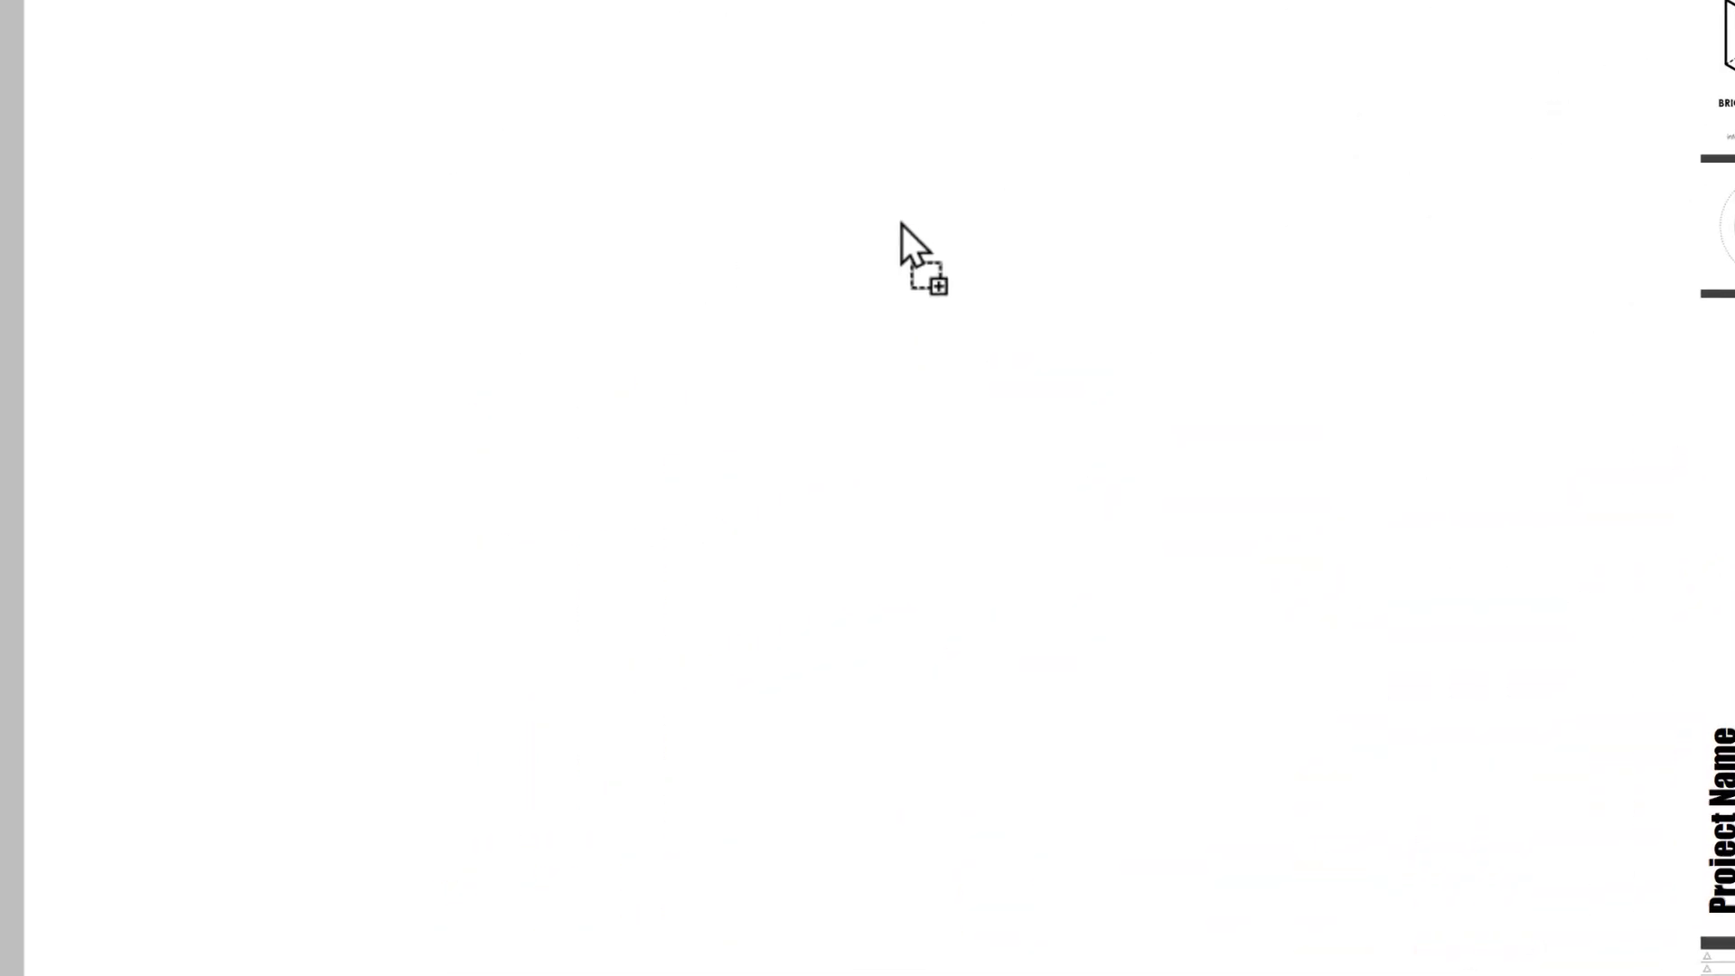
left_click(901, 224)
Explode the placed detail background drawing into editable lines.
right_click(883, 155)
left_click(991, 564)
scroll(672, 234, "up", 5)
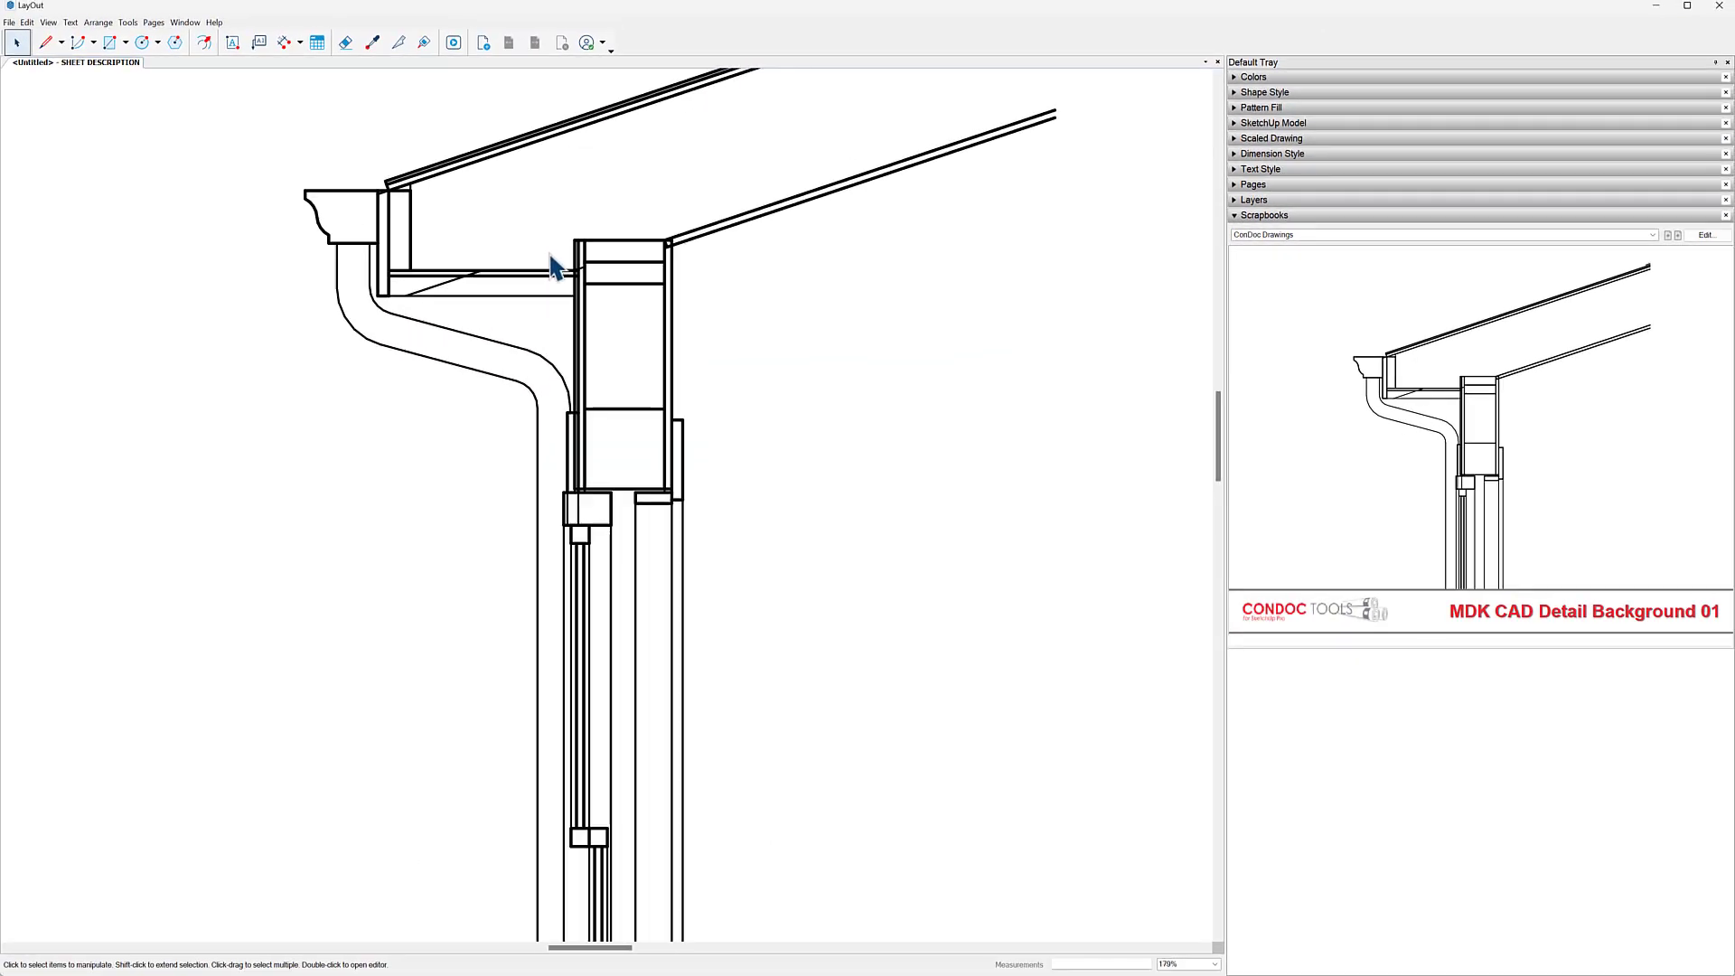
left_click_drag(1218, 425, 1223, 550)
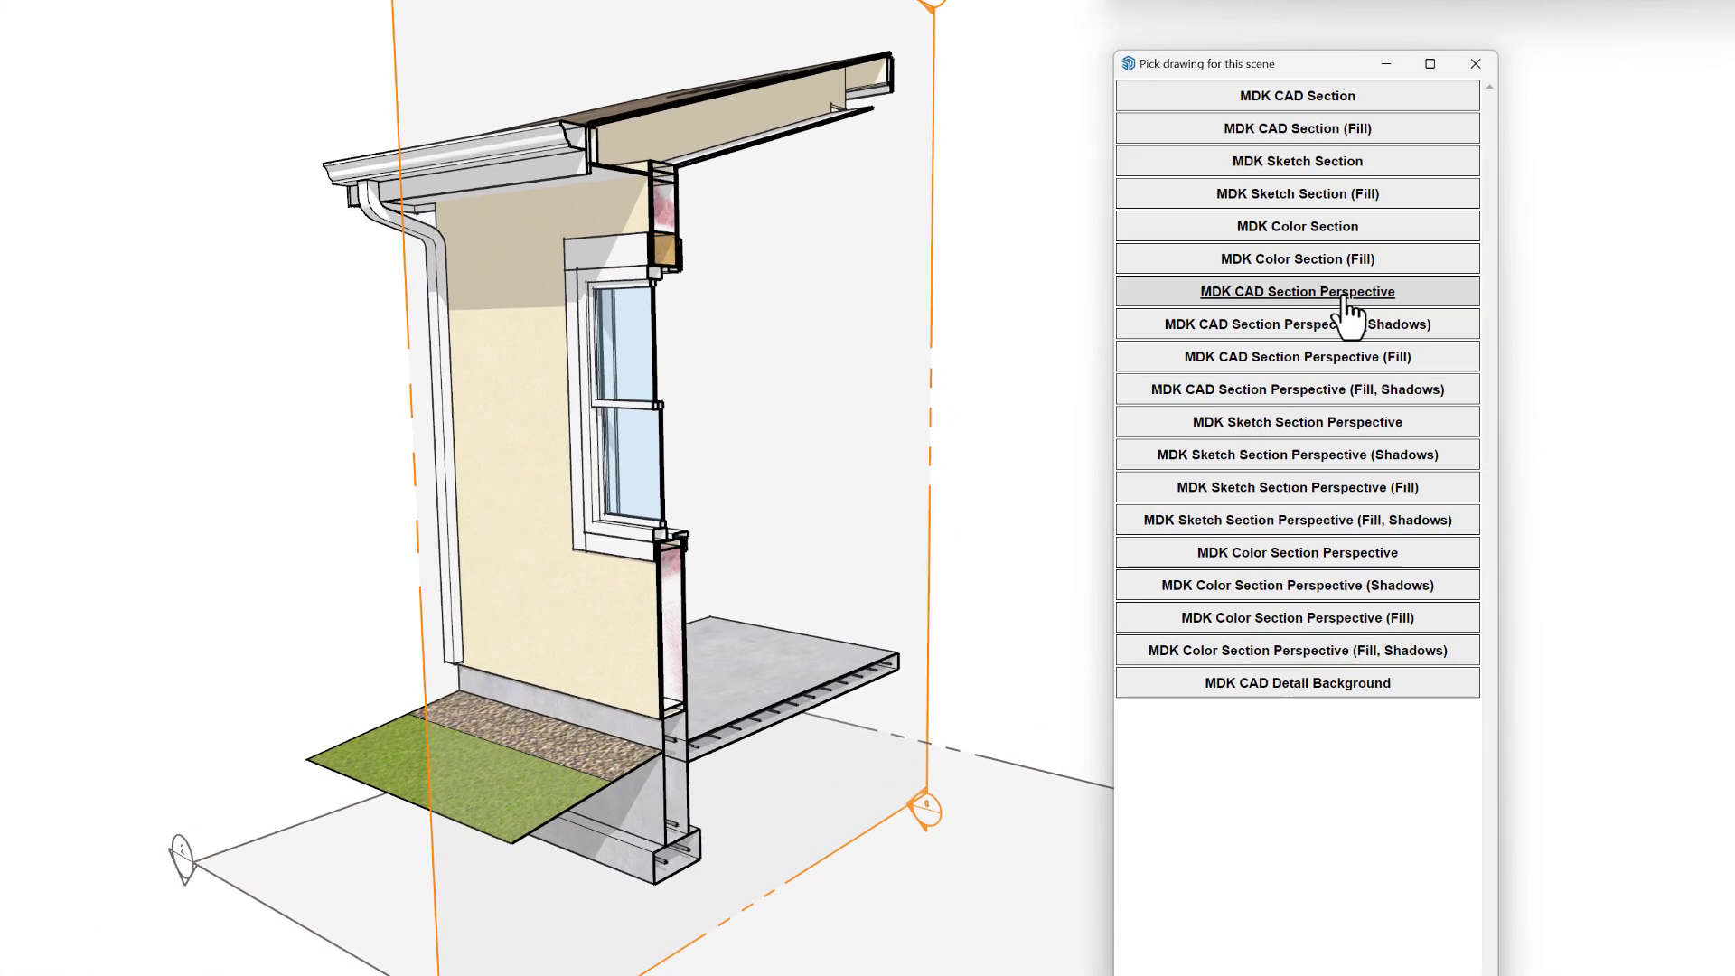
Give the wall mockup section the MDK CAD Section Perspective drawing style.
left_click(1269, 377)
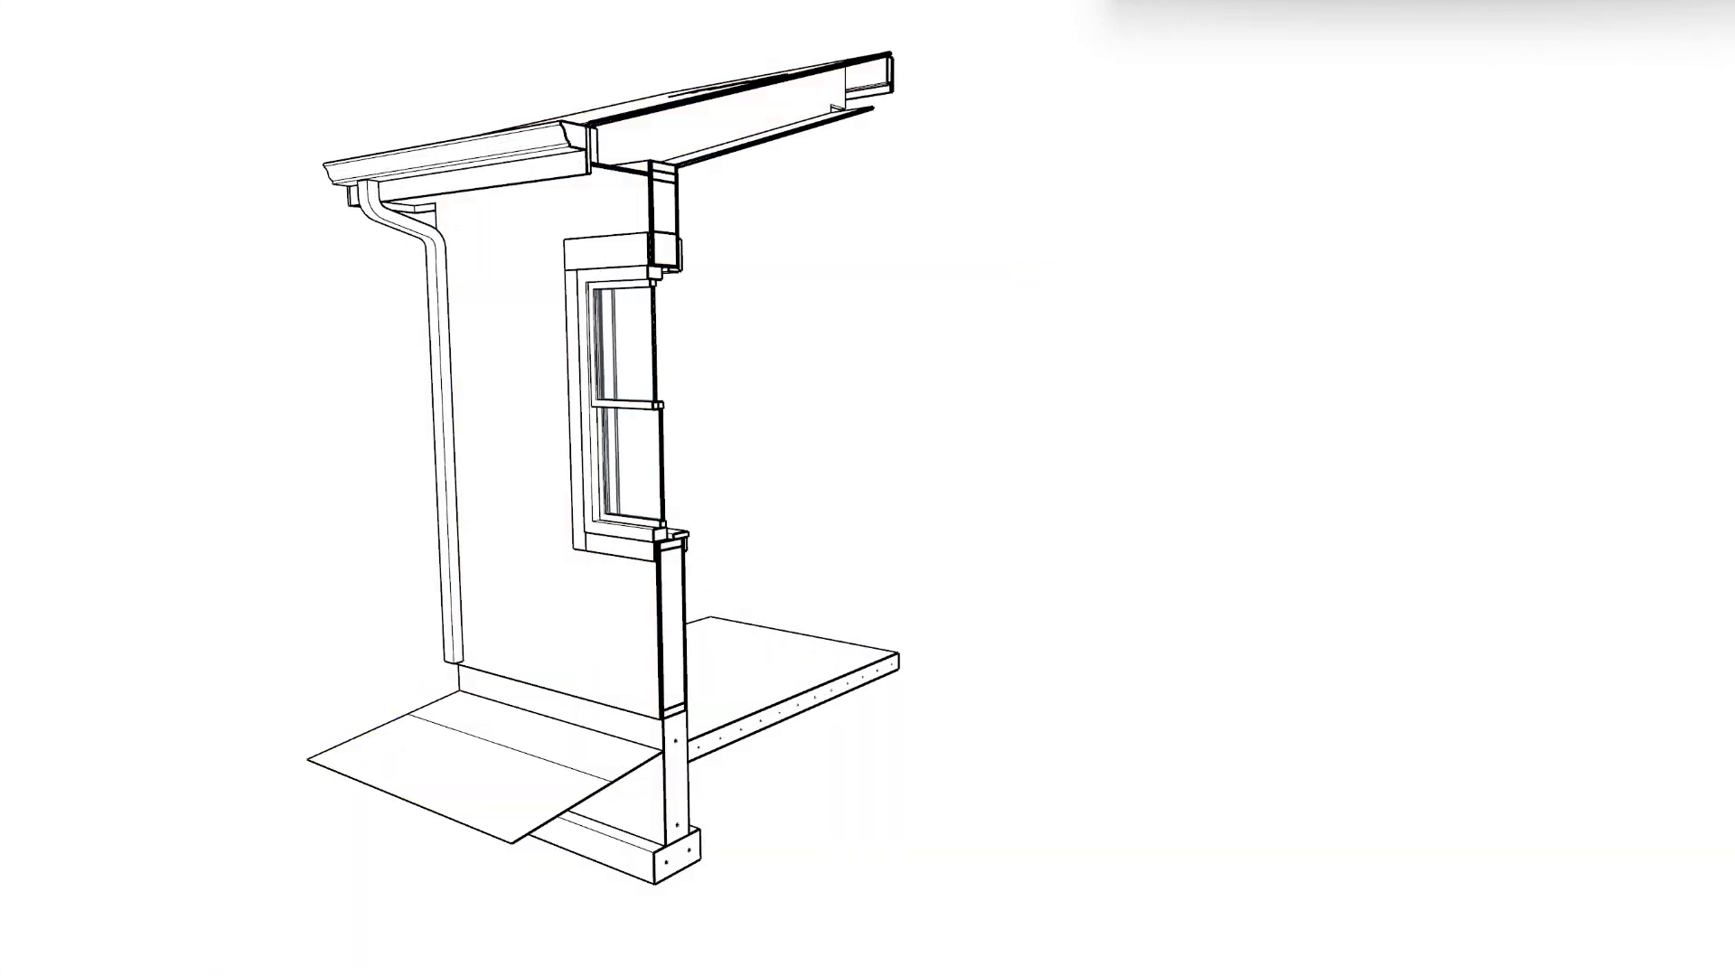